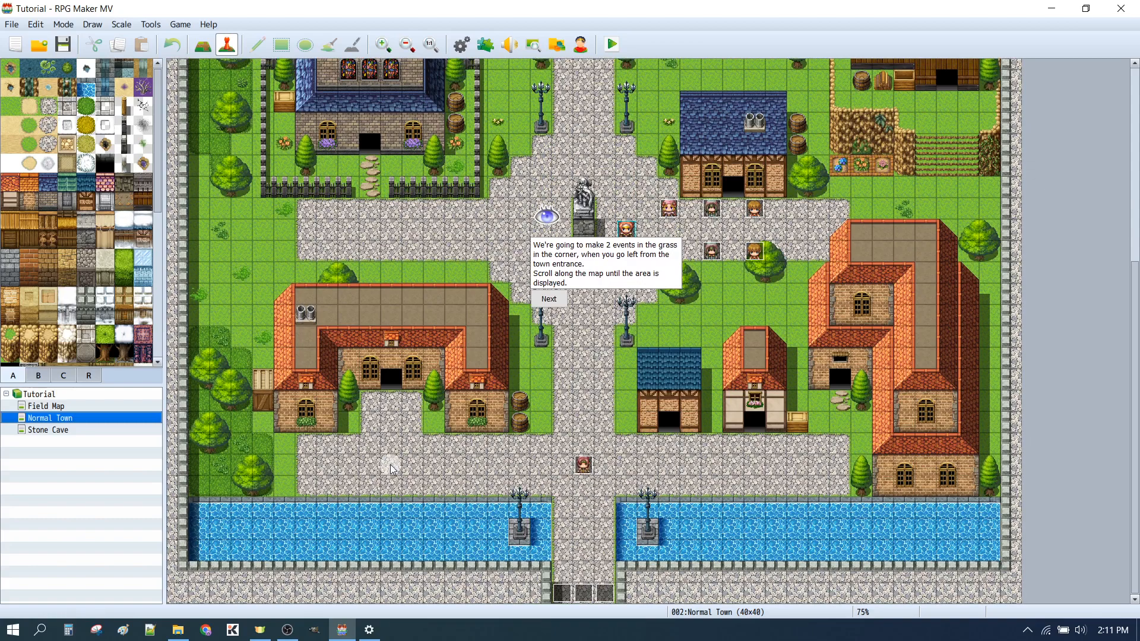
- Start a quick Treasure event on the grass tile below the wooden crate at (4,31) in Normal Town
left_click(548, 301)
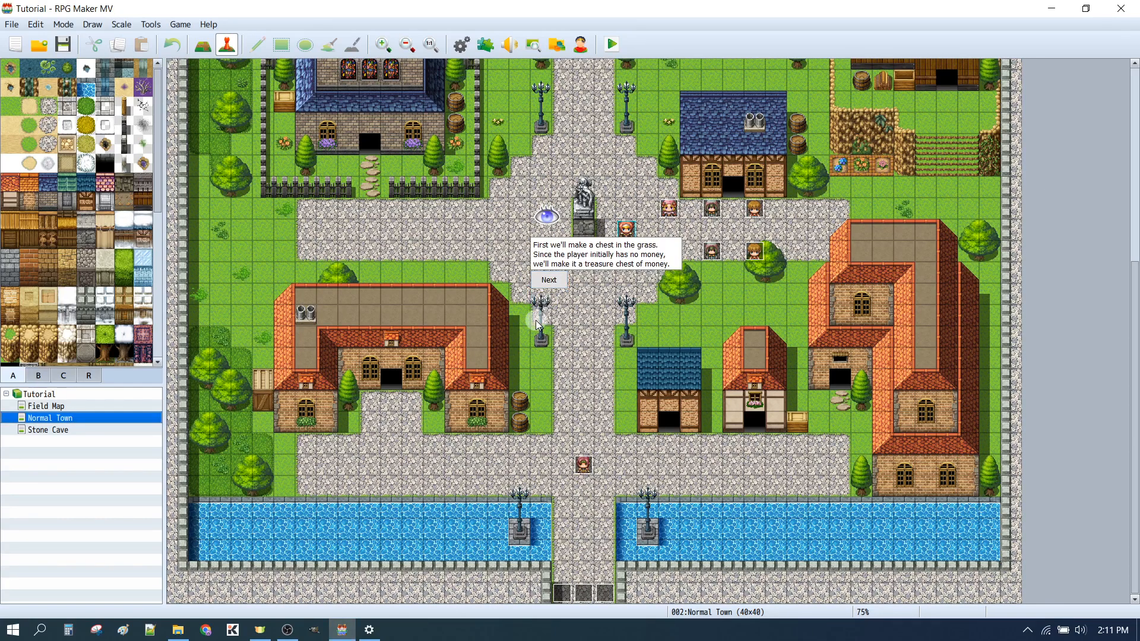
left_click(551, 280)
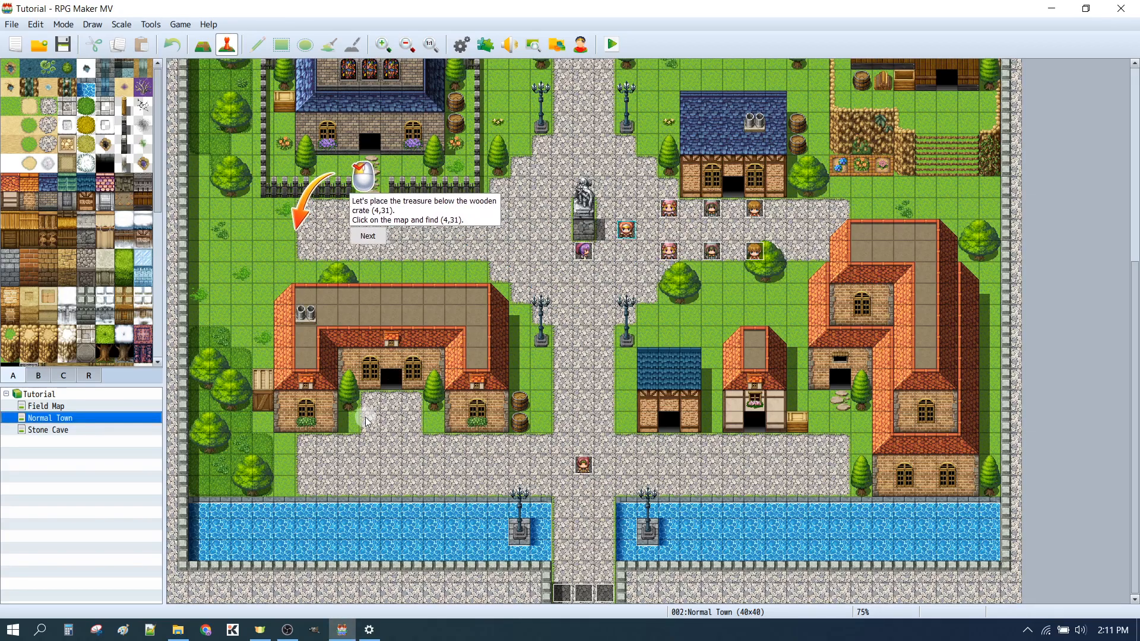
left_click(265, 419)
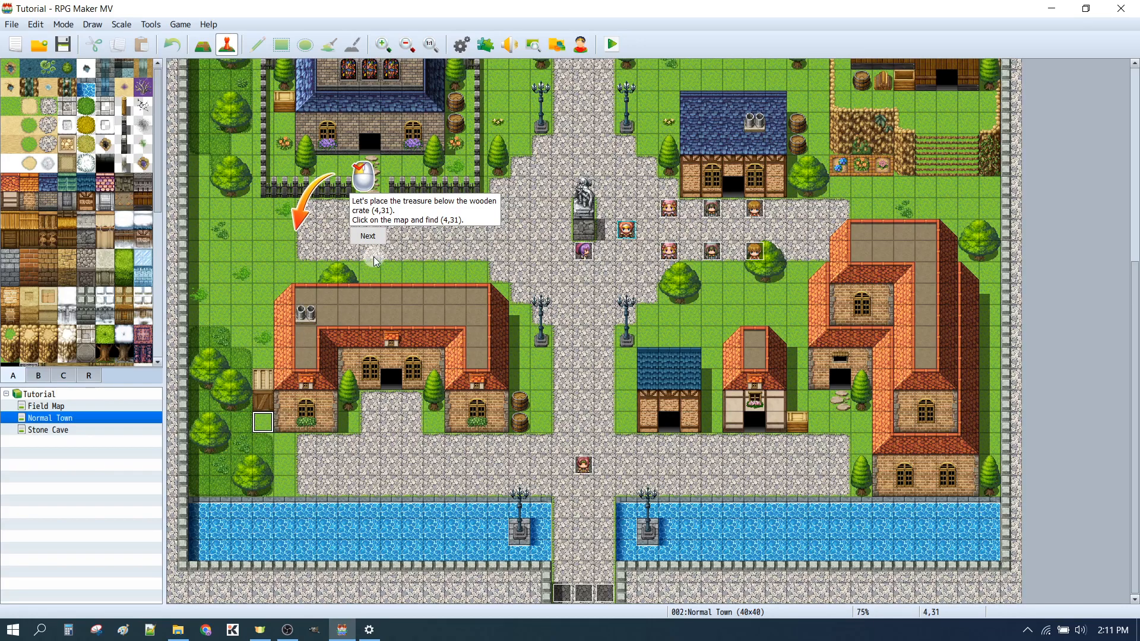
left_click(367, 236)
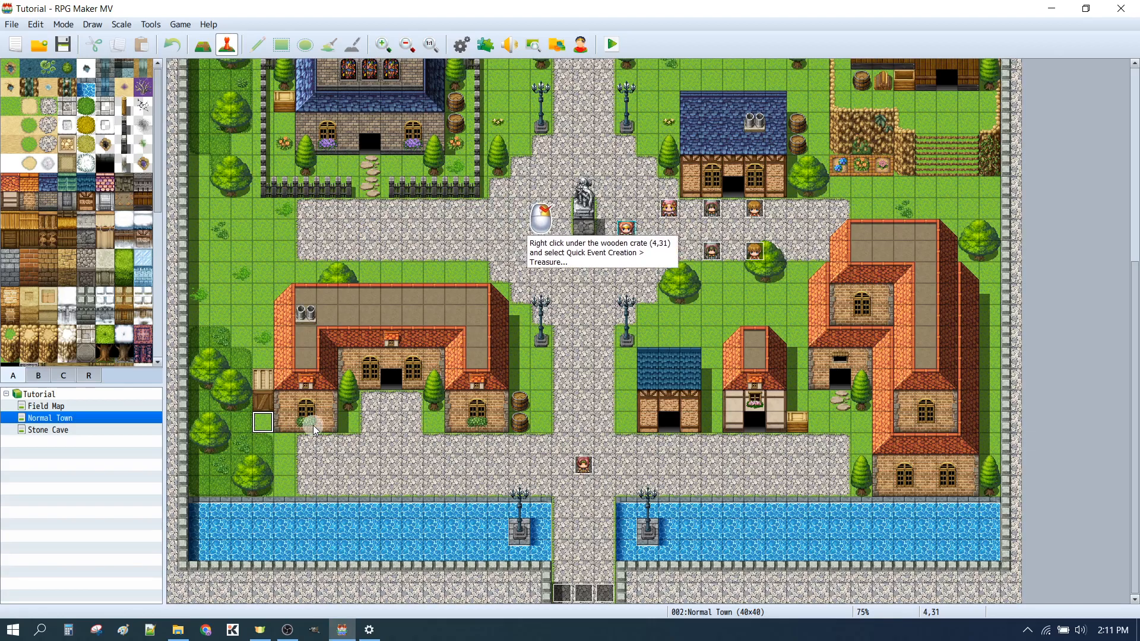
right_click(264, 423)
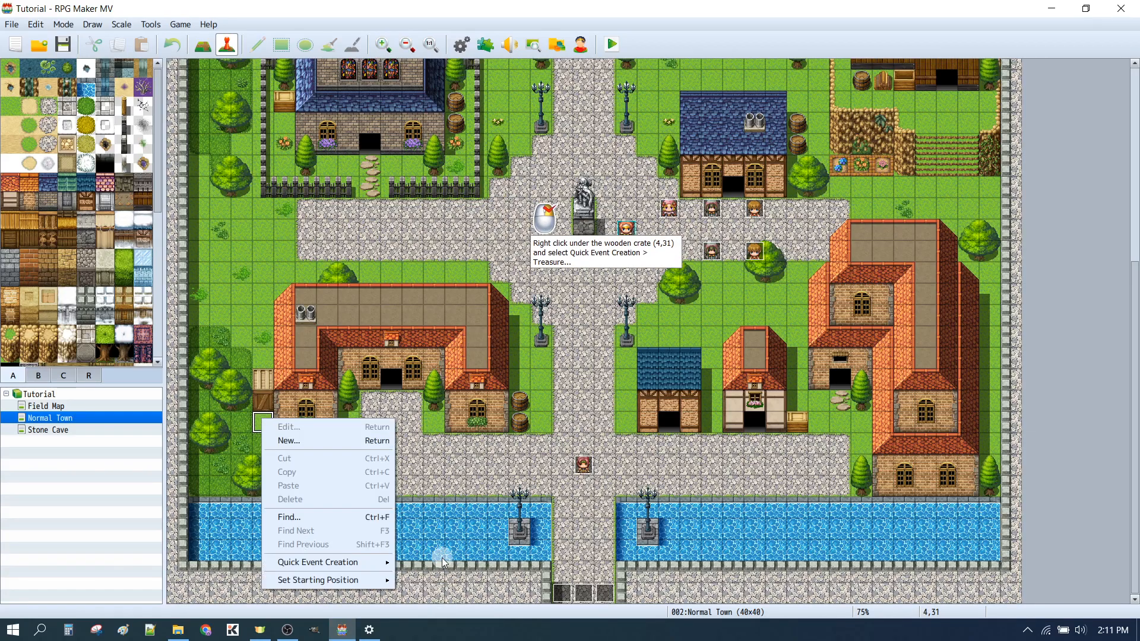
mouse_move(366, 565)
left_click(437, 590)
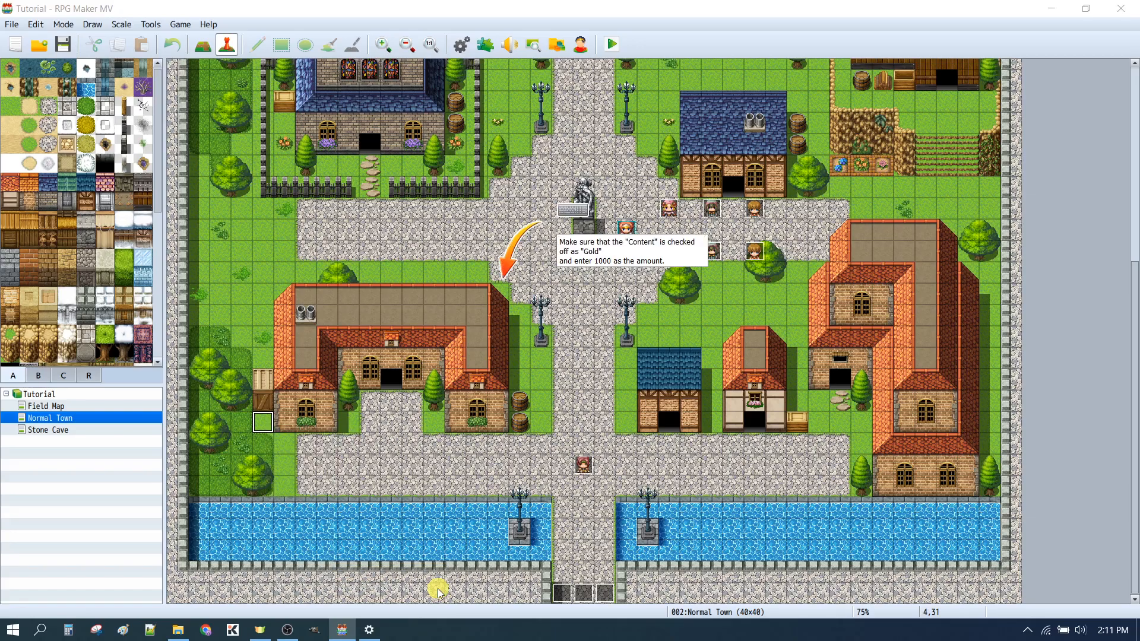
- Set the treasure's content to 1000 gold and create the chest
left_click(593, 284)
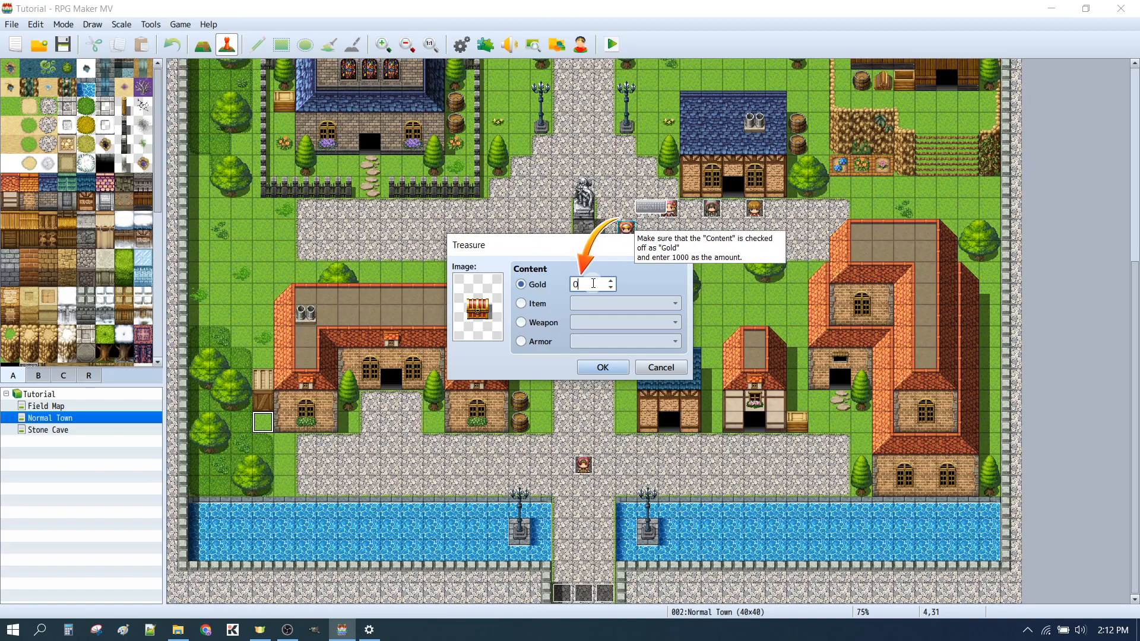
key("BackSpace")
key("Num_Lock")
type("1000")
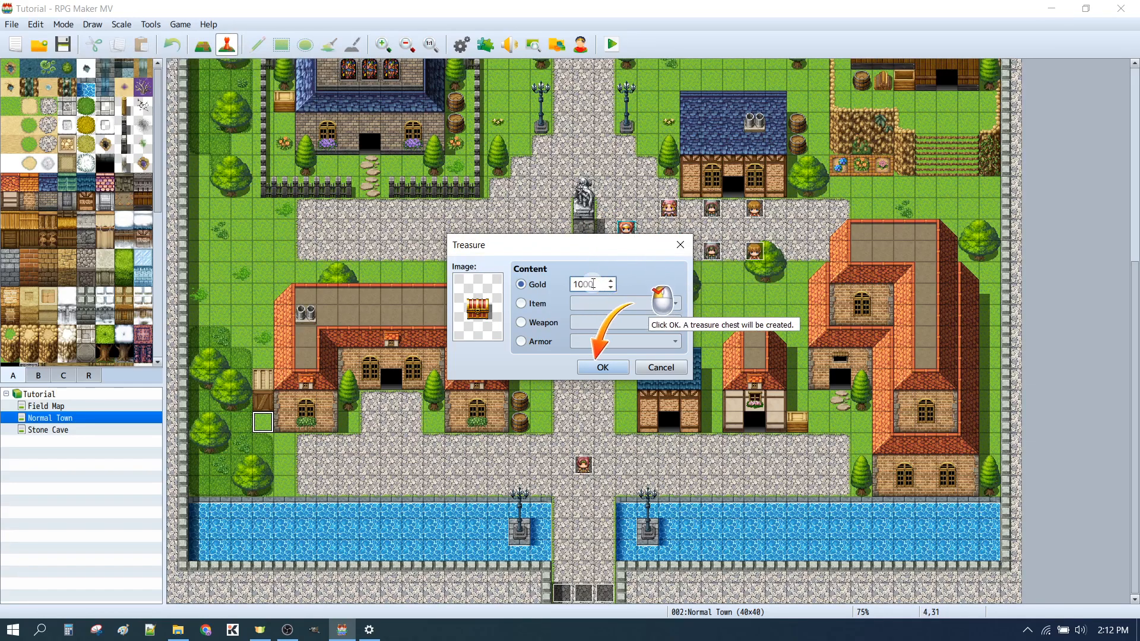
left_click(603, 368)
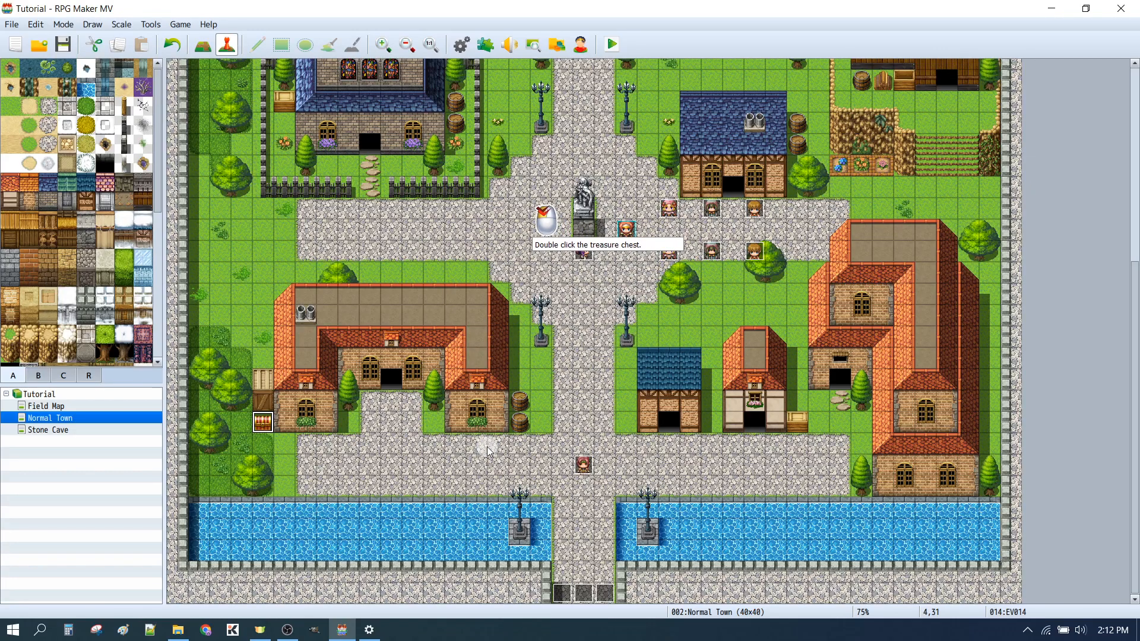
- Open the treasure chest event and compare the commands, conditions and images of its two pages
double_click(263, 424)
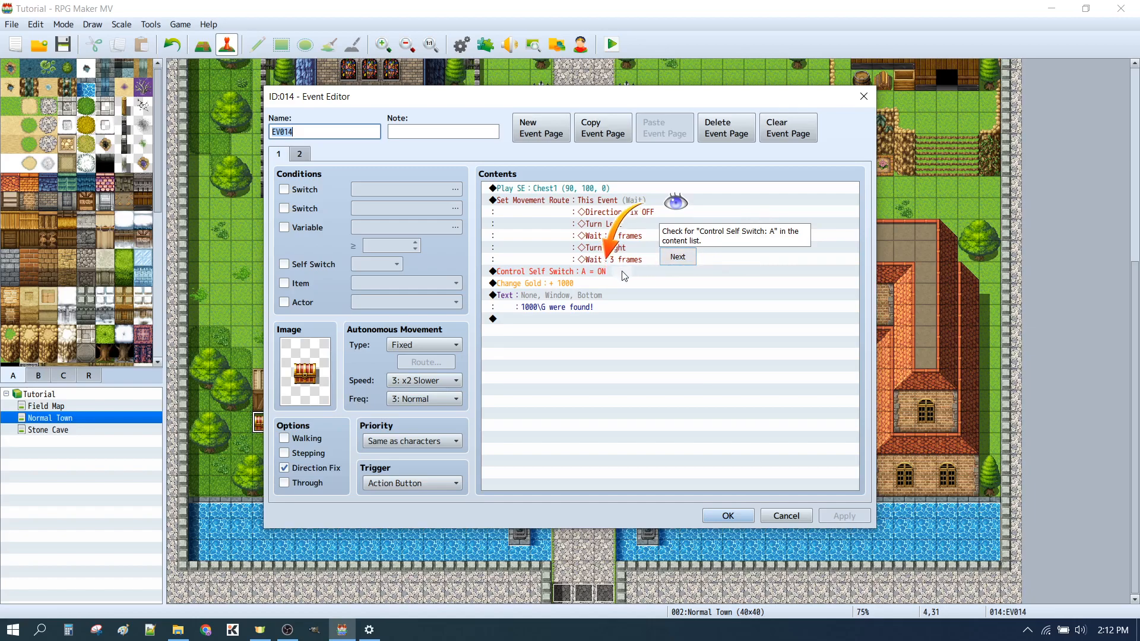
left_click(686, 254)
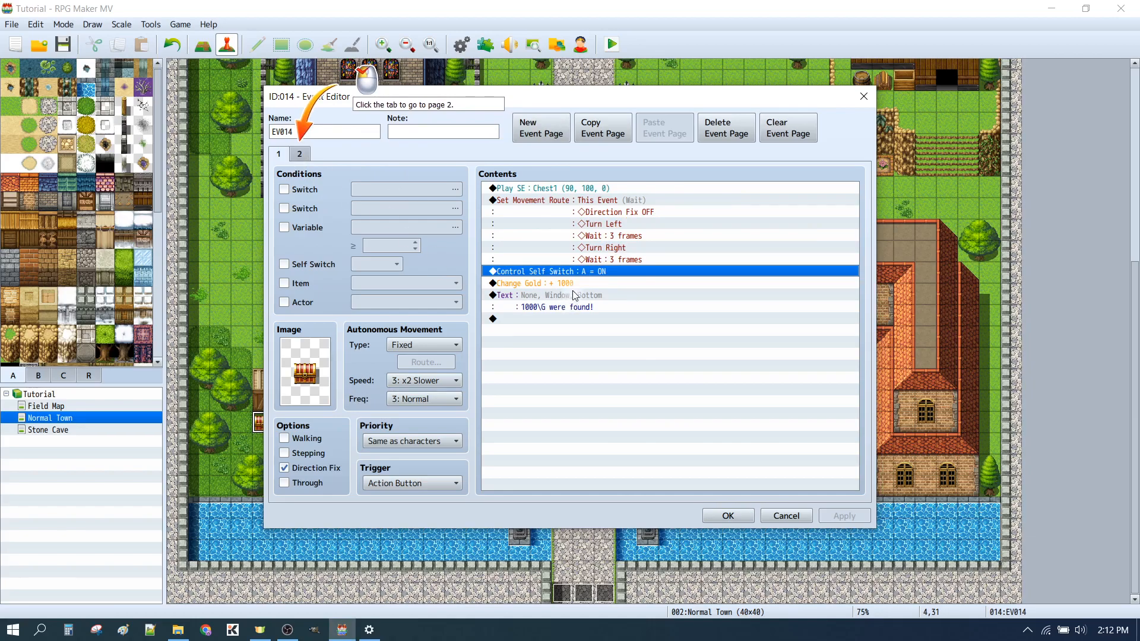
left_click(300, 154)
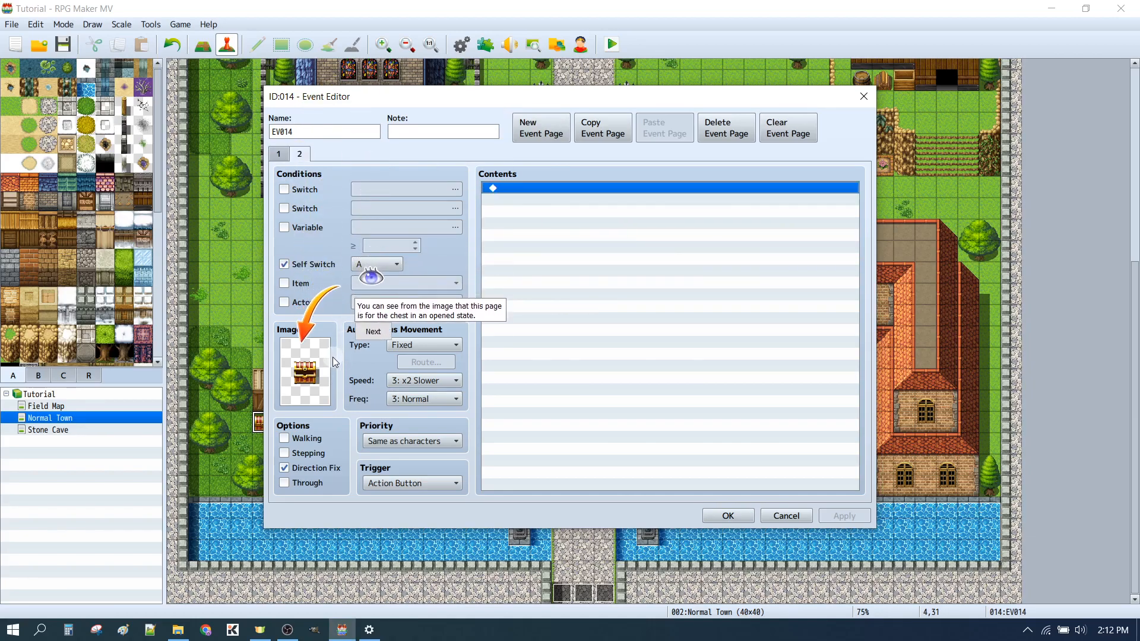
left_click(279, 154)
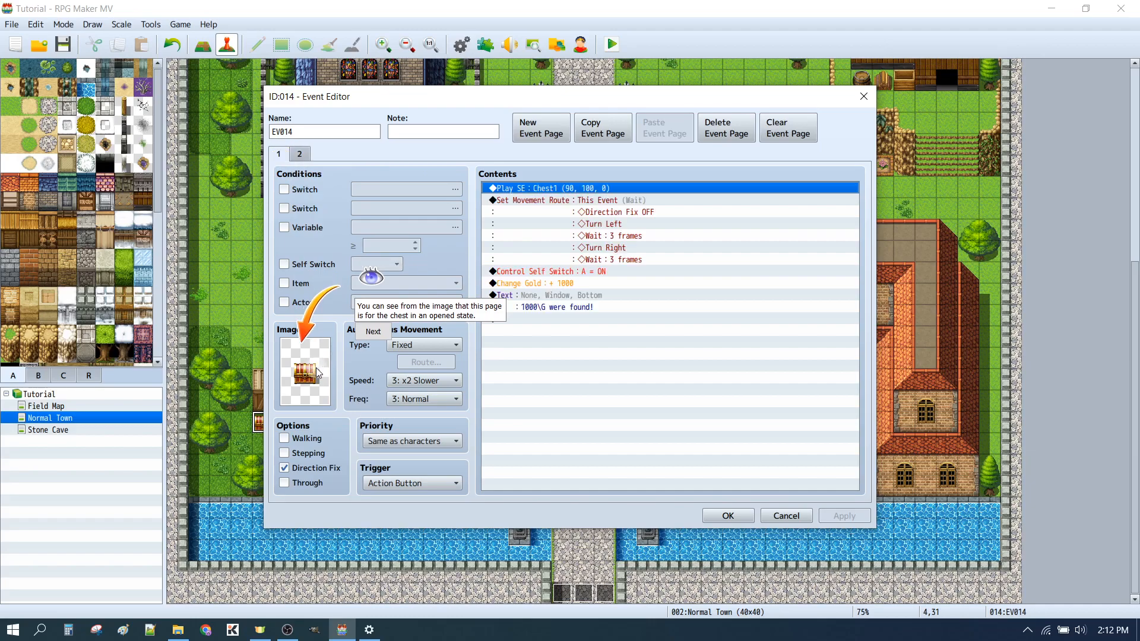
left_click(316, 368)
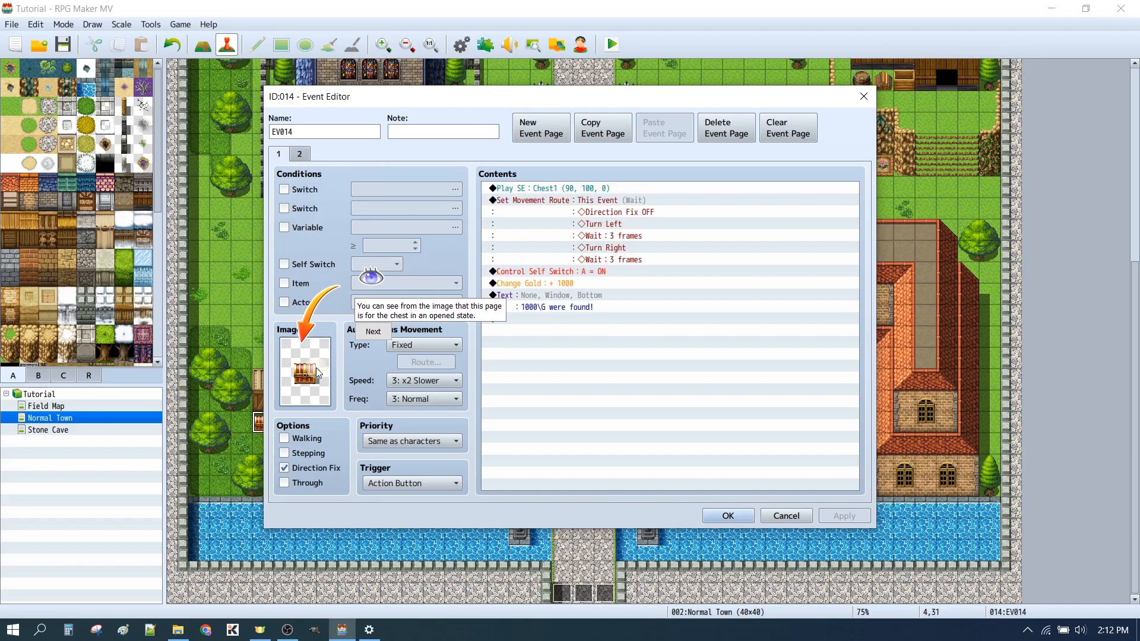
left_click(300, 154)
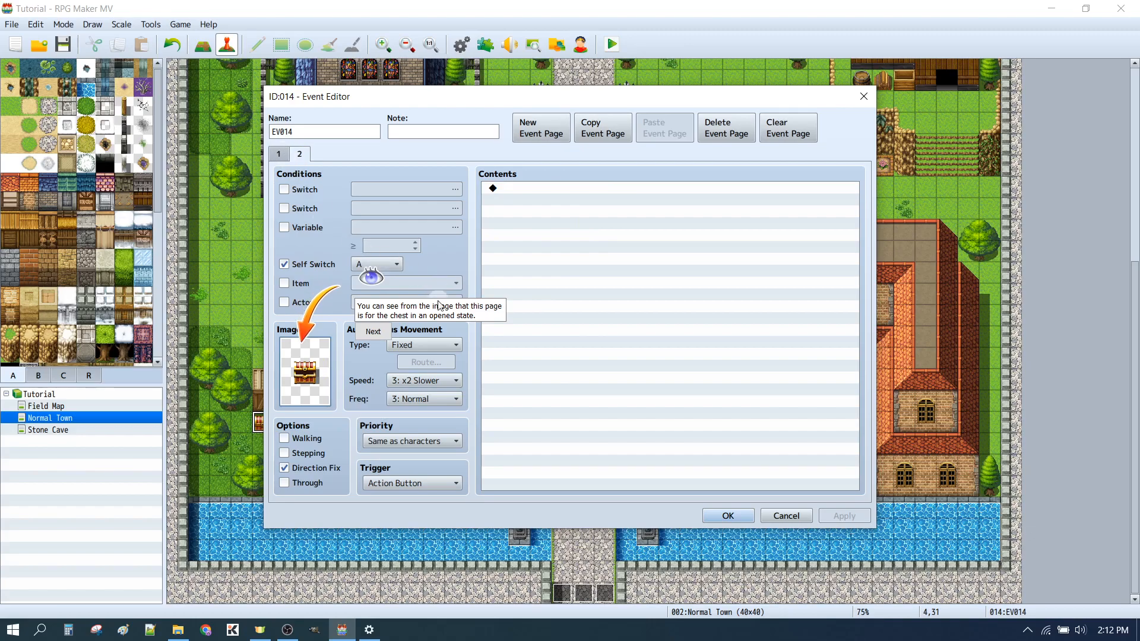
- Examine page 2's self switch condition and compare it with the regular Switch condition, leaving the regular one disabled
left_click(374, 332)
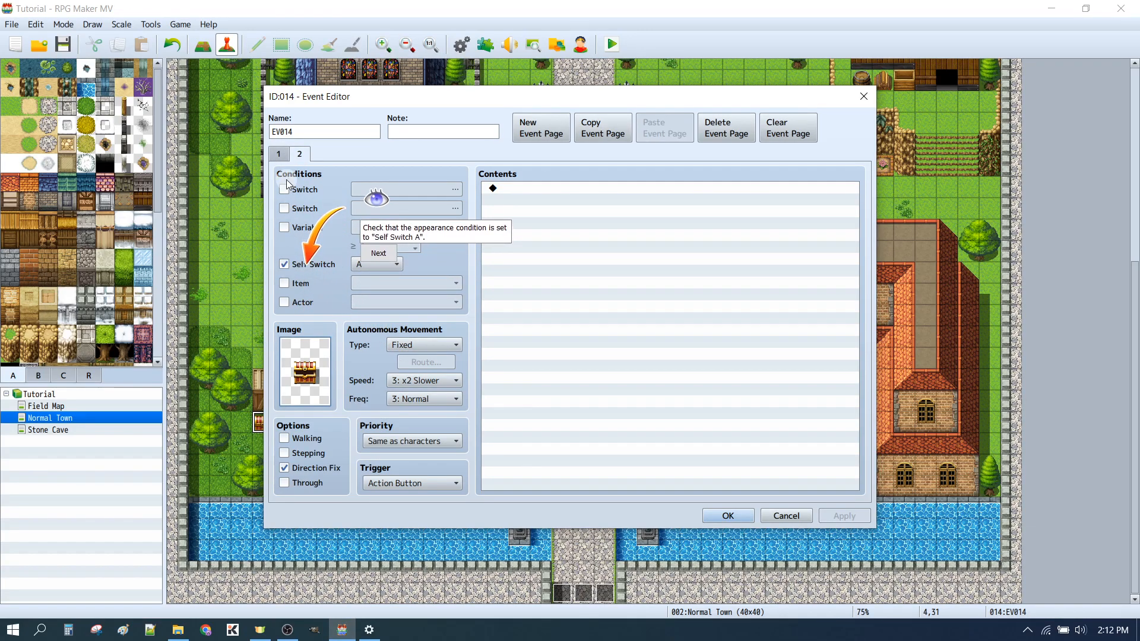
left_click(379, 255)
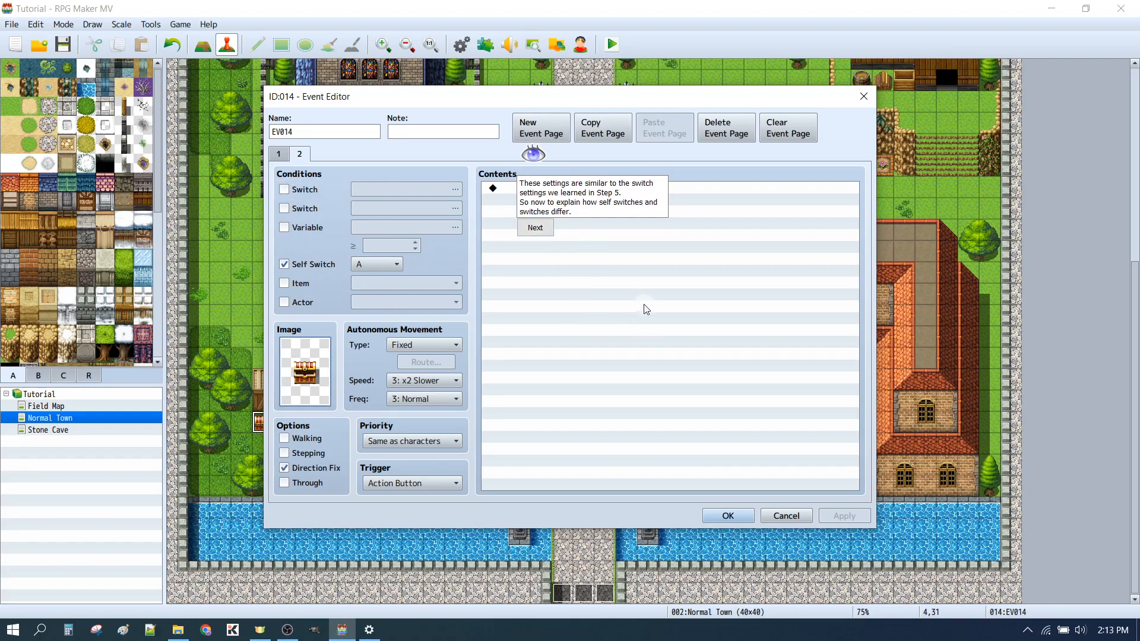
left_click(541, 234)
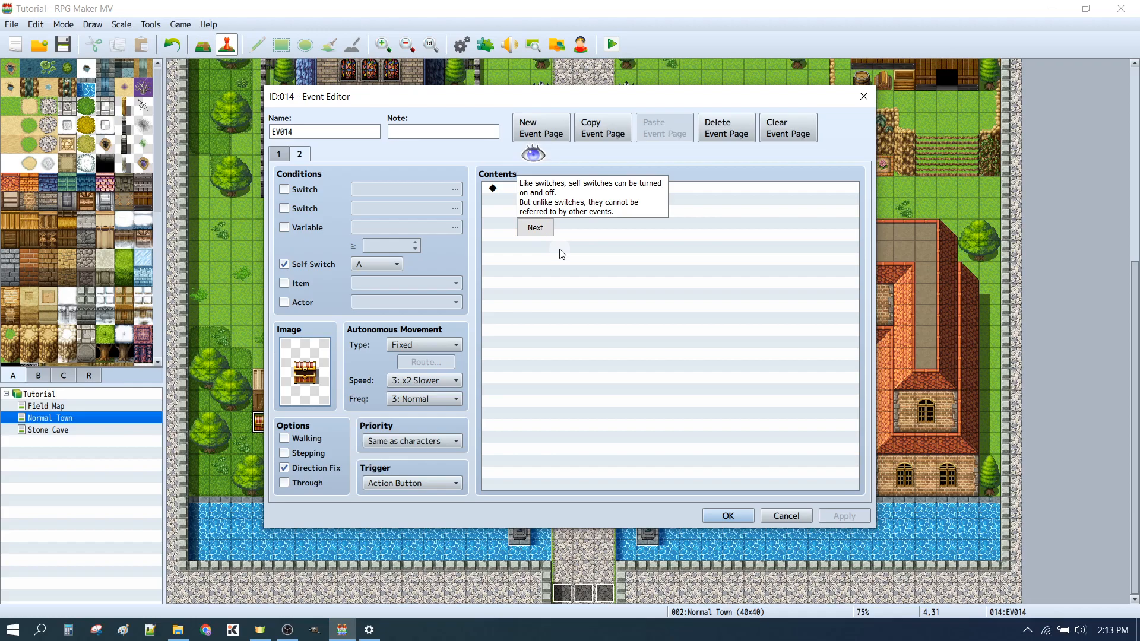
left_click(287, 191)
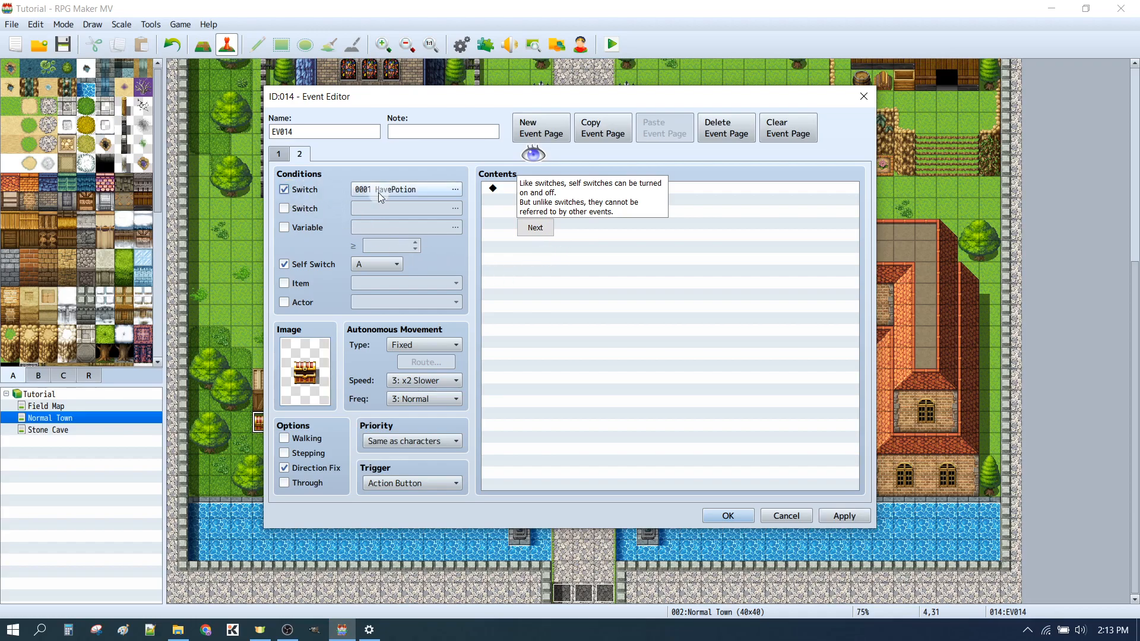
left_click(285, 190)
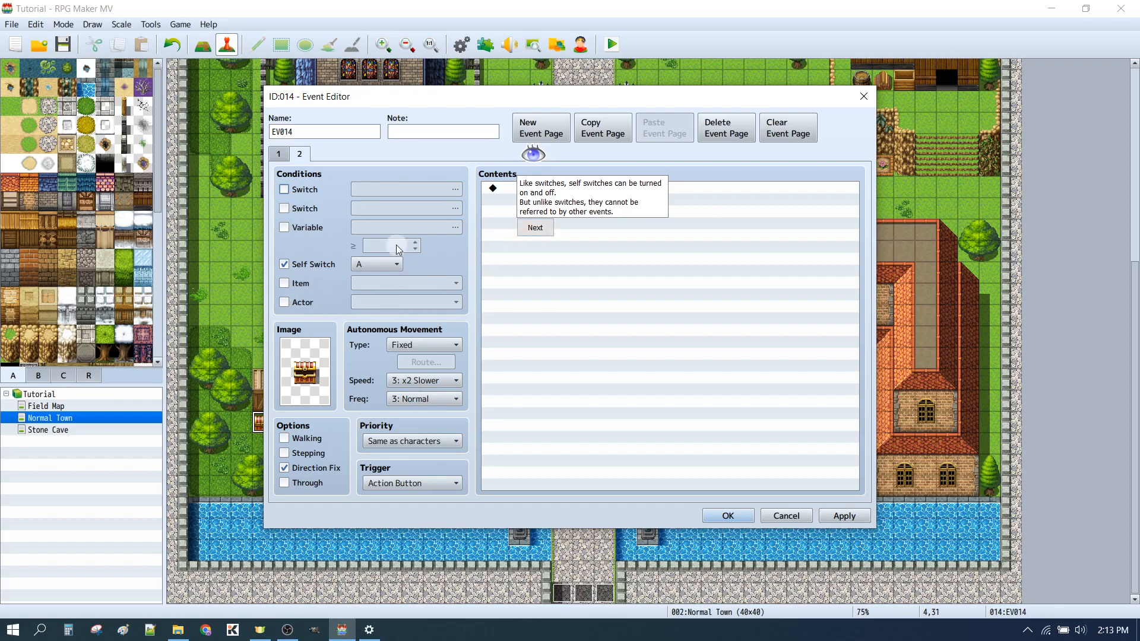
- Rename the chest event as TreasureChest
left_click(338, 133)
type("a")
left_click_drag(310, 132, 241, 126)
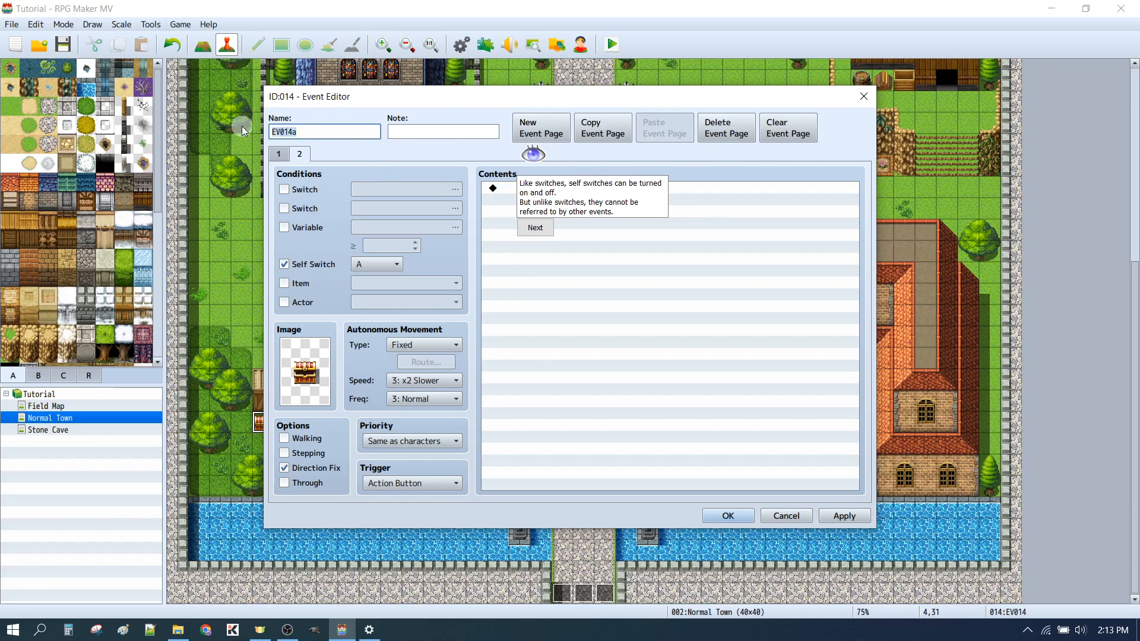
type("TreasureChest")
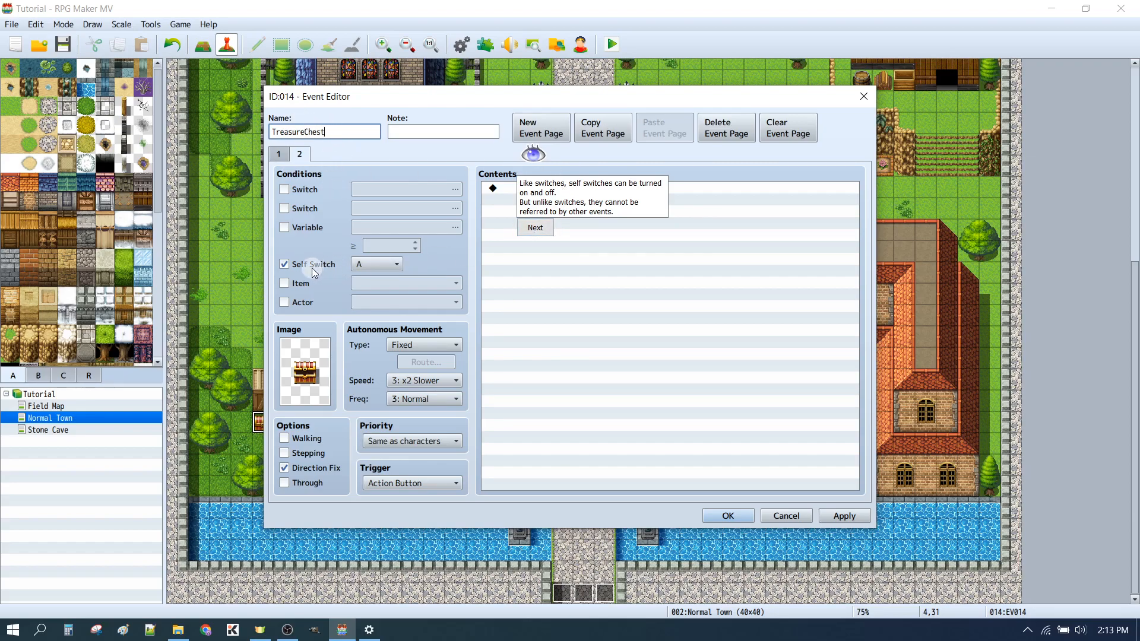
- Finish the self switch explanation, reviewing the self switch choices and the regular Switch condition, and save the chest event
left_click(535, 230)
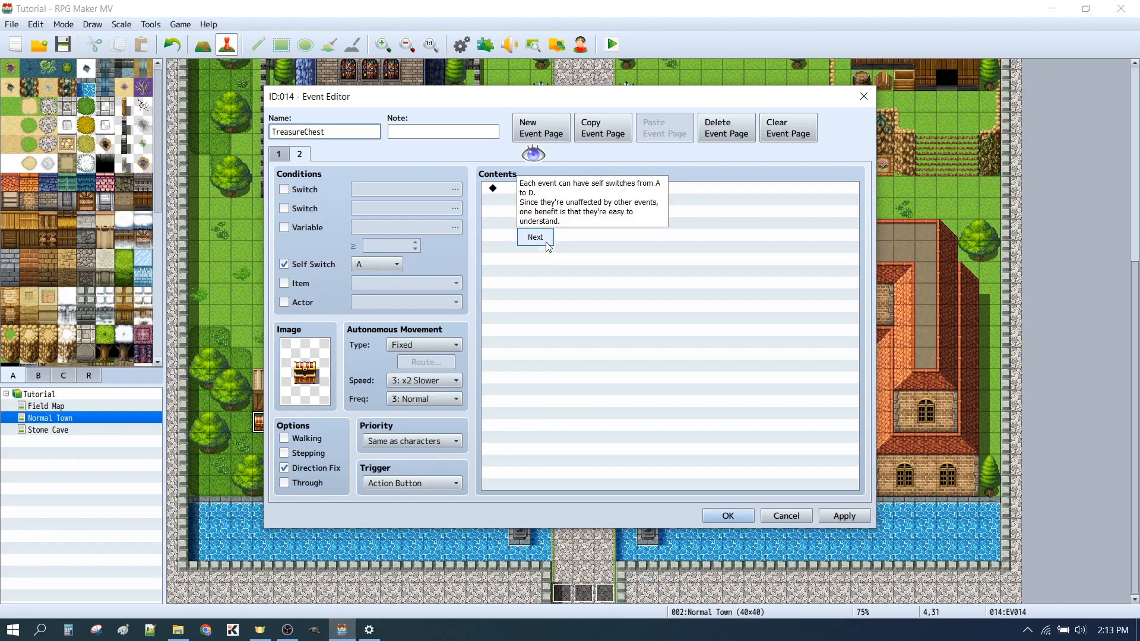
left_click(401, 264)
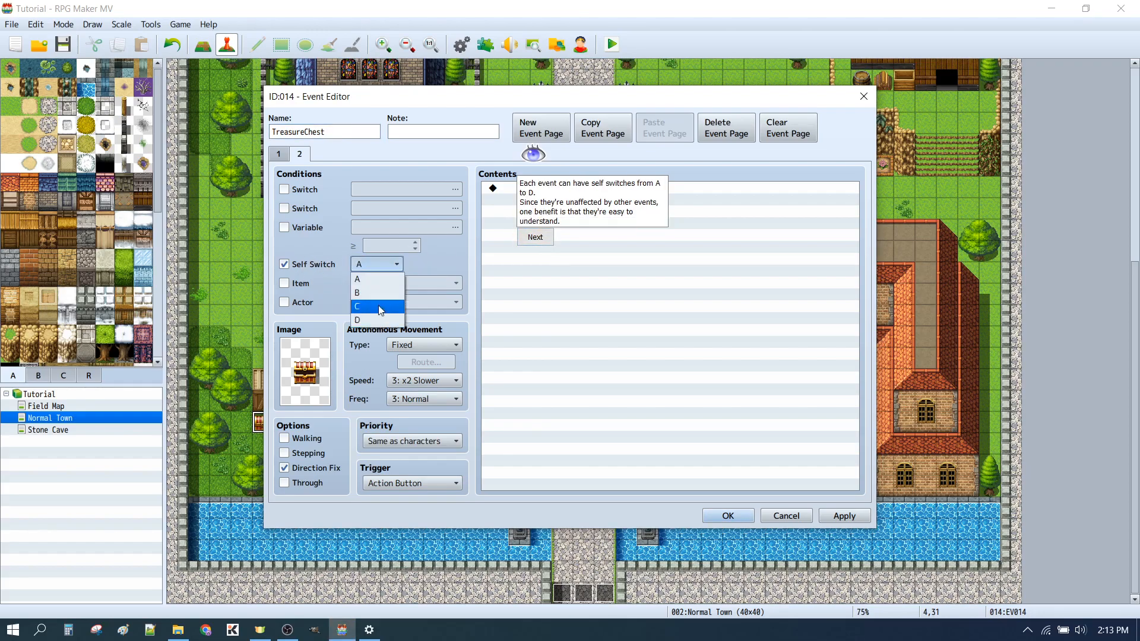
left_click(408, 262)
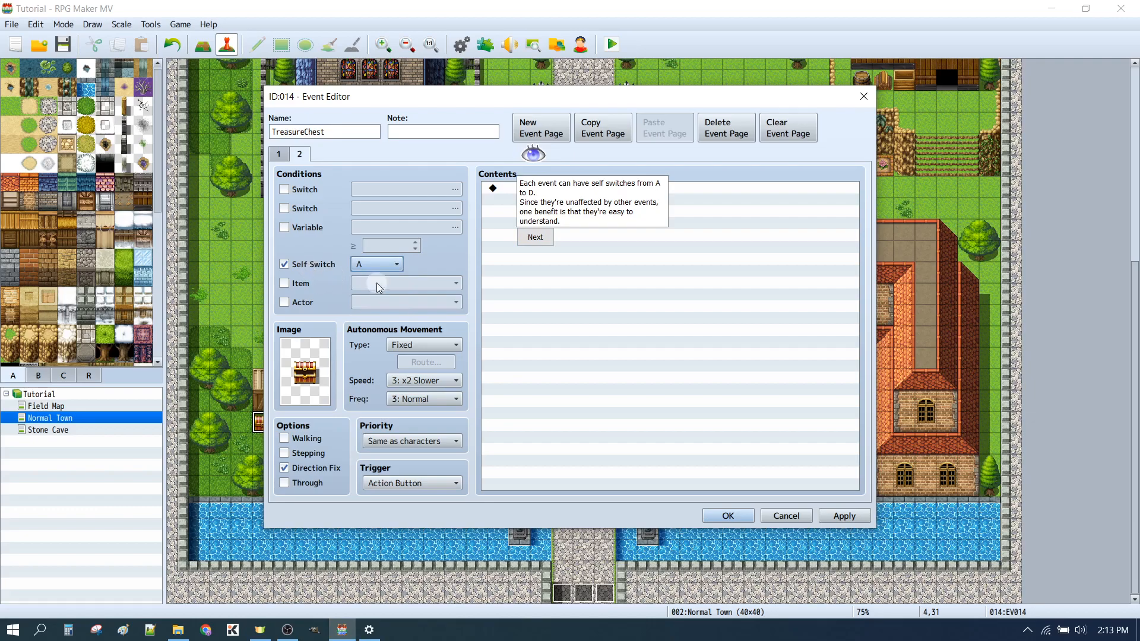
left_click(547, 240)
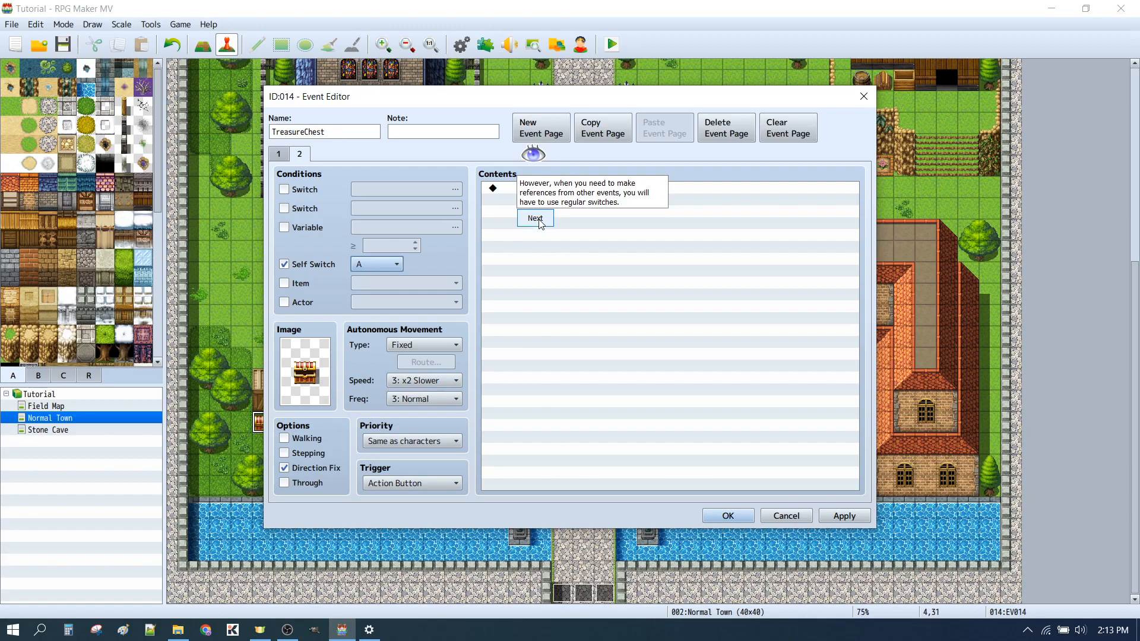
left_click(284, 190)
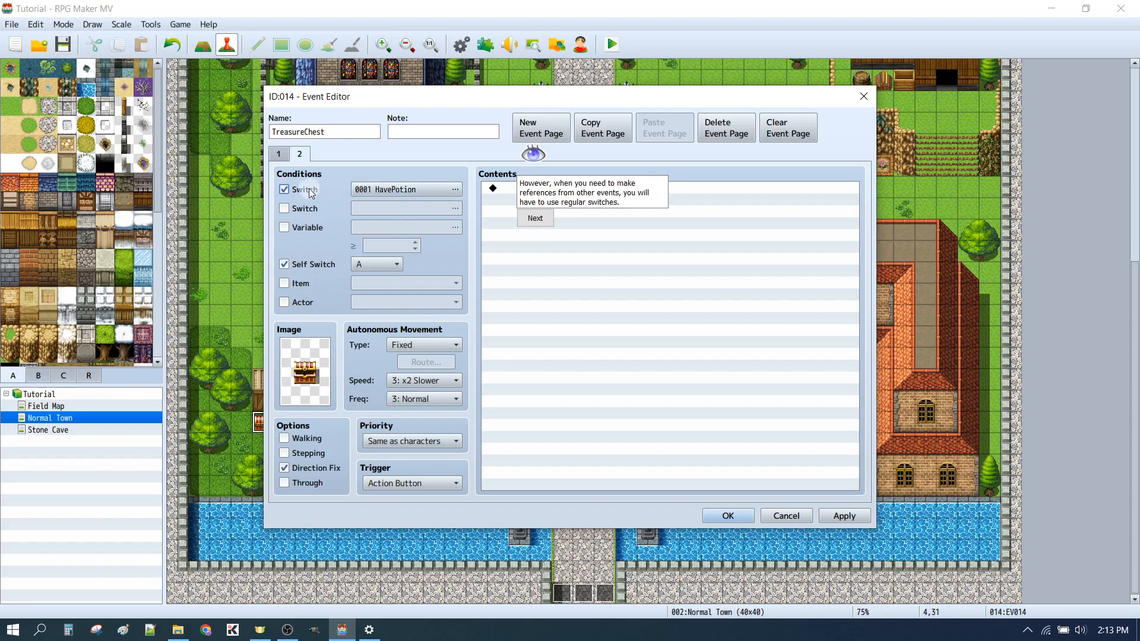
left_click(284, 190)
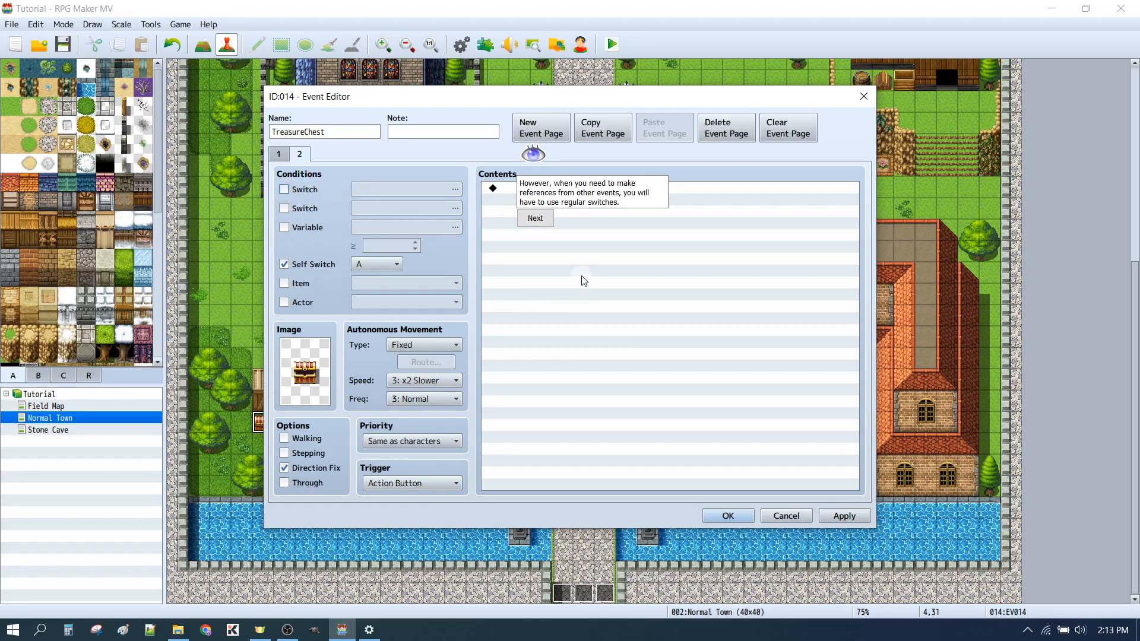
left_click(535, 219)
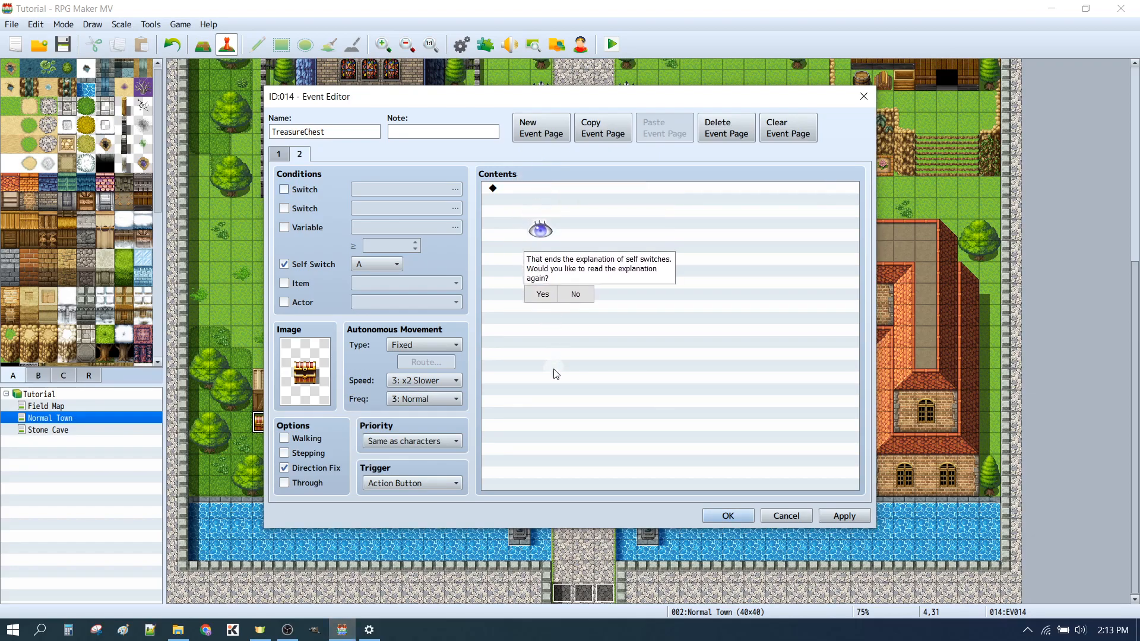
left_click(574, 303)
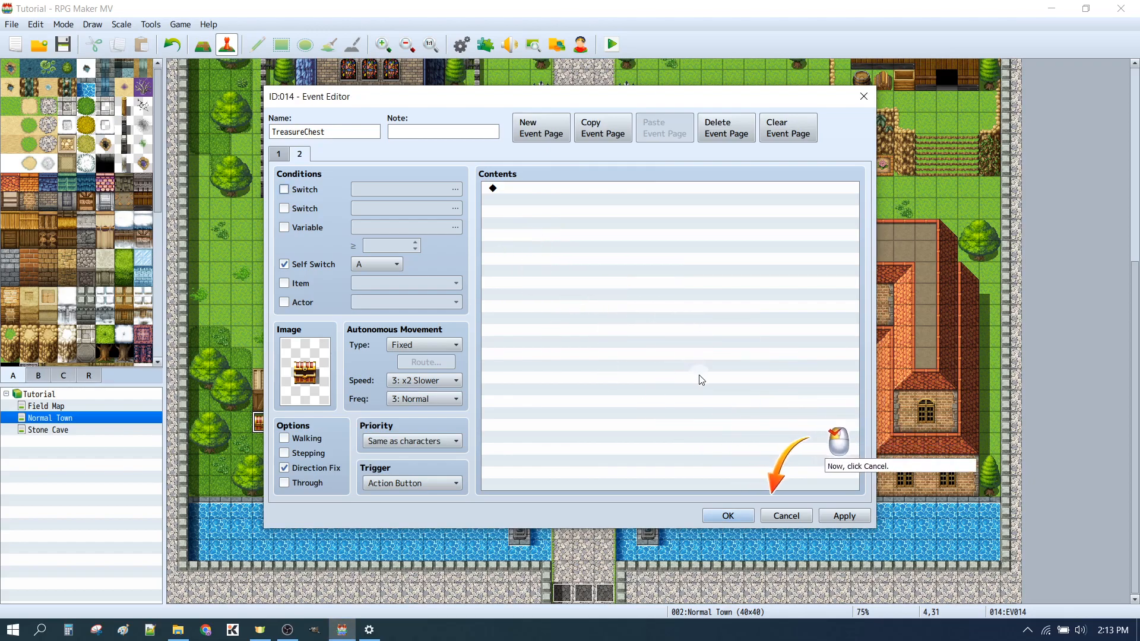
left_click(731, 517)
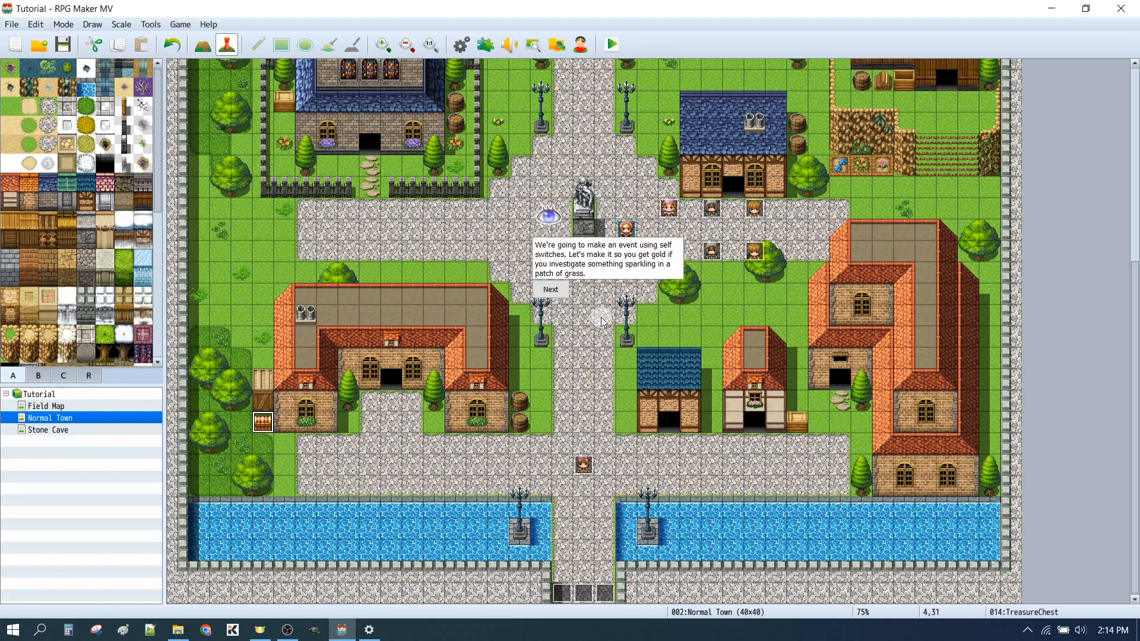
- Start a new event for the hidden gold on the grass tile at (2,33)
left_click(554, 291)
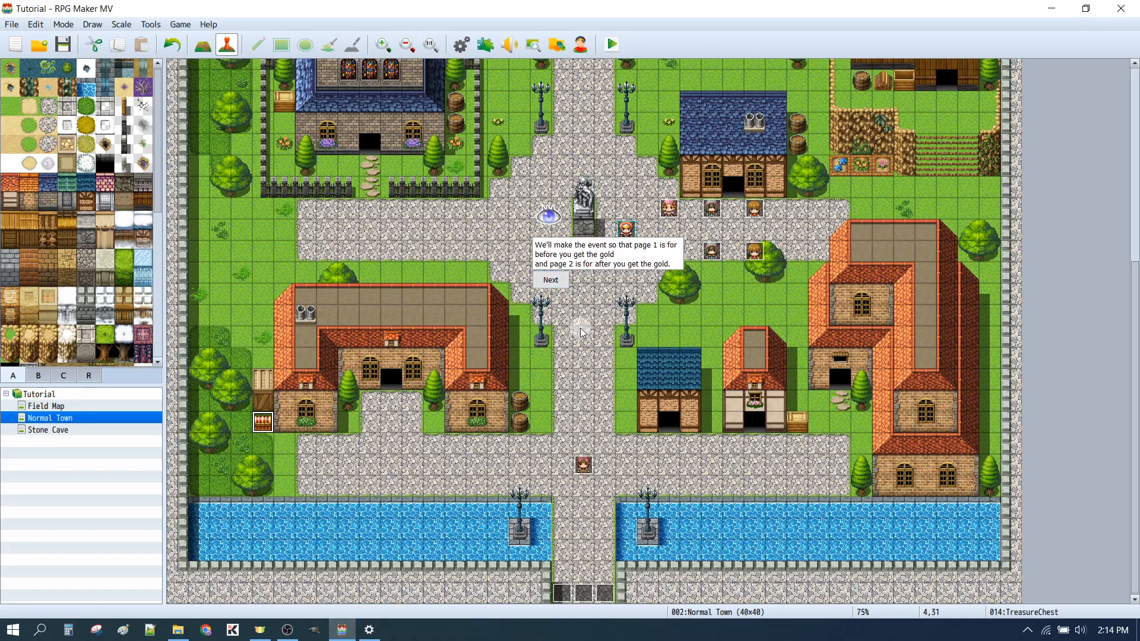
left_click(551, 281)
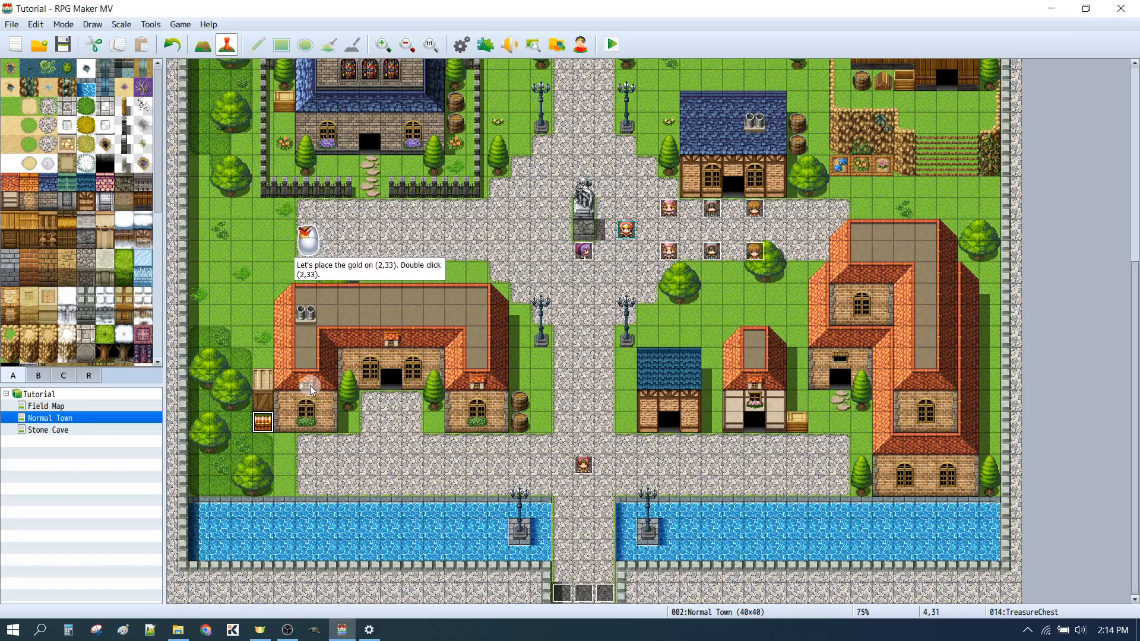
left_click(222, 469)
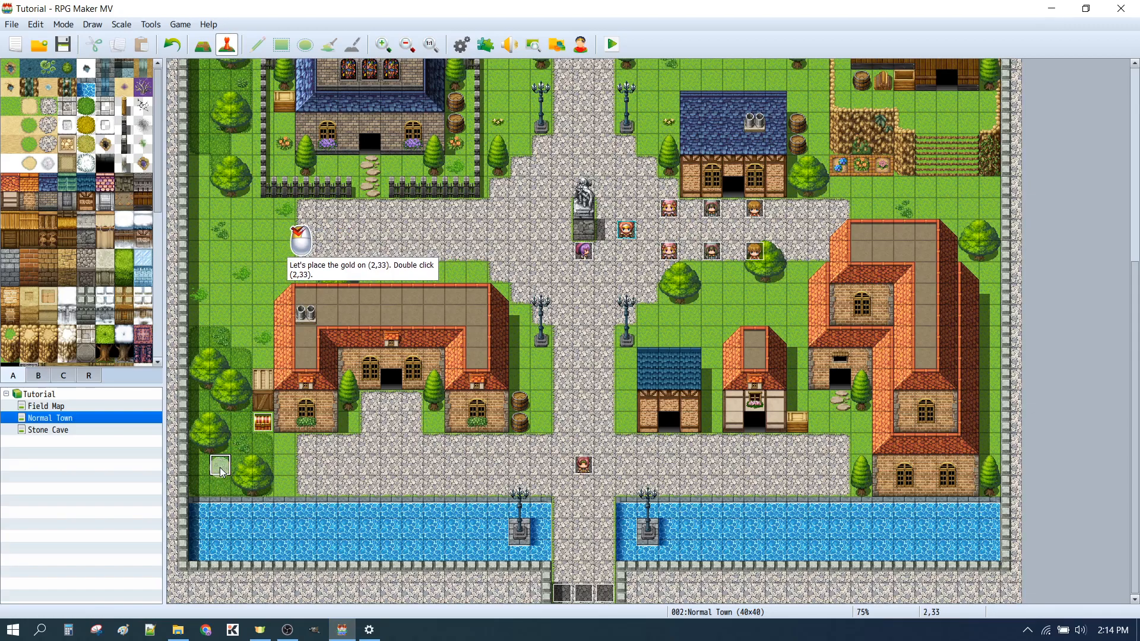
double_click(221, 466)
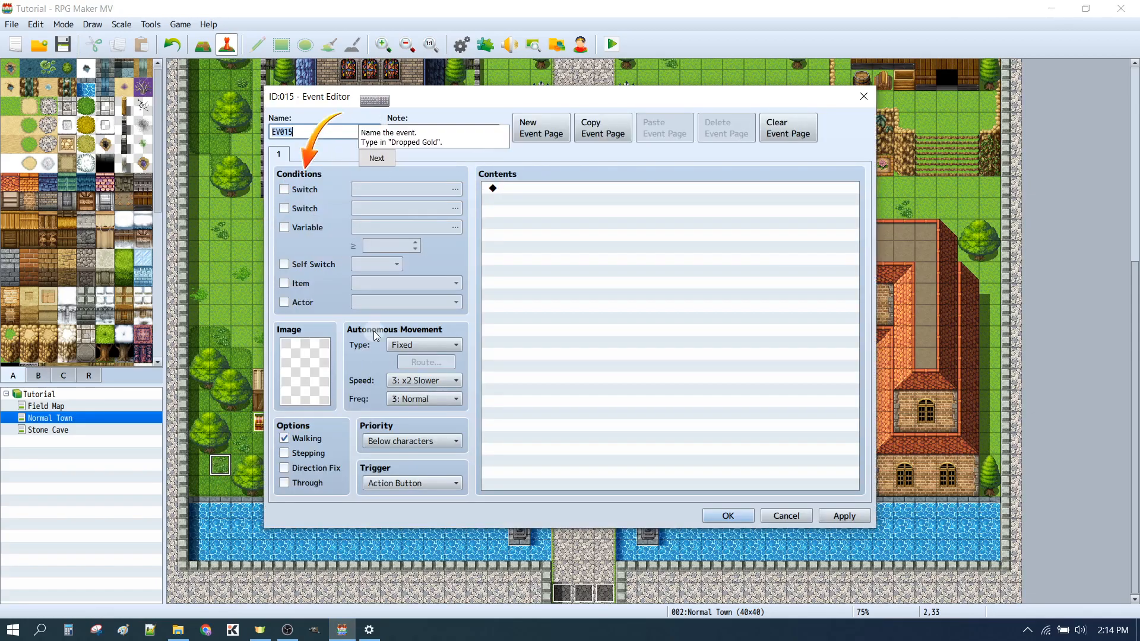
- Name the event DroppedGold and give it the !Flame sparkle image, topmost in the bottom half, fifth column from the right
type("DroppedGold")
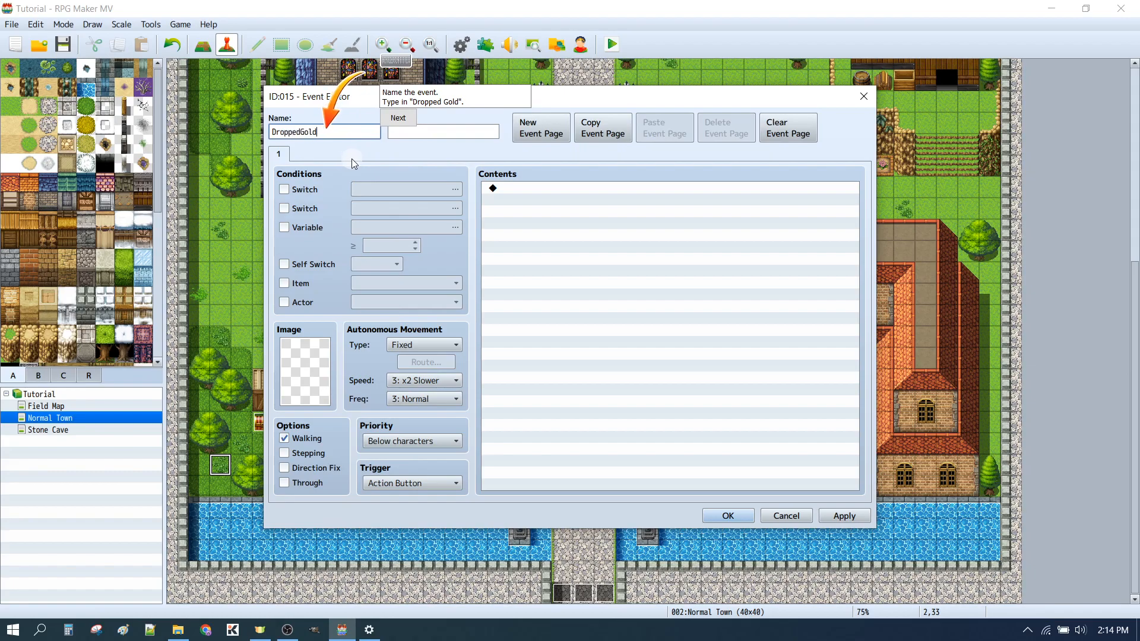
left_click(402, 118)
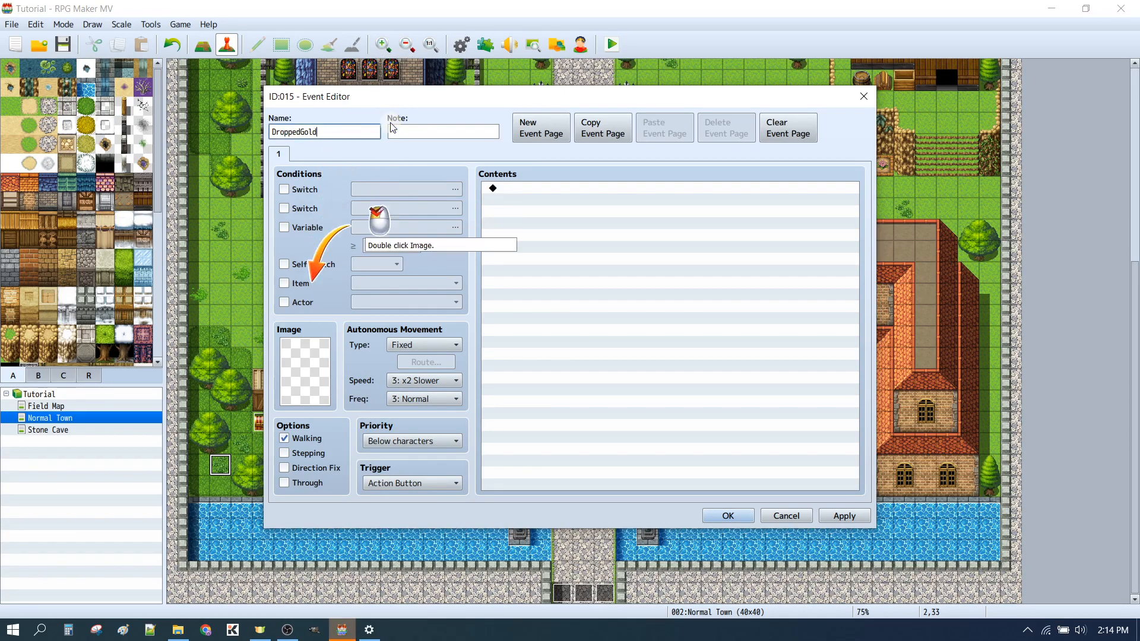
double_click(304, 373)
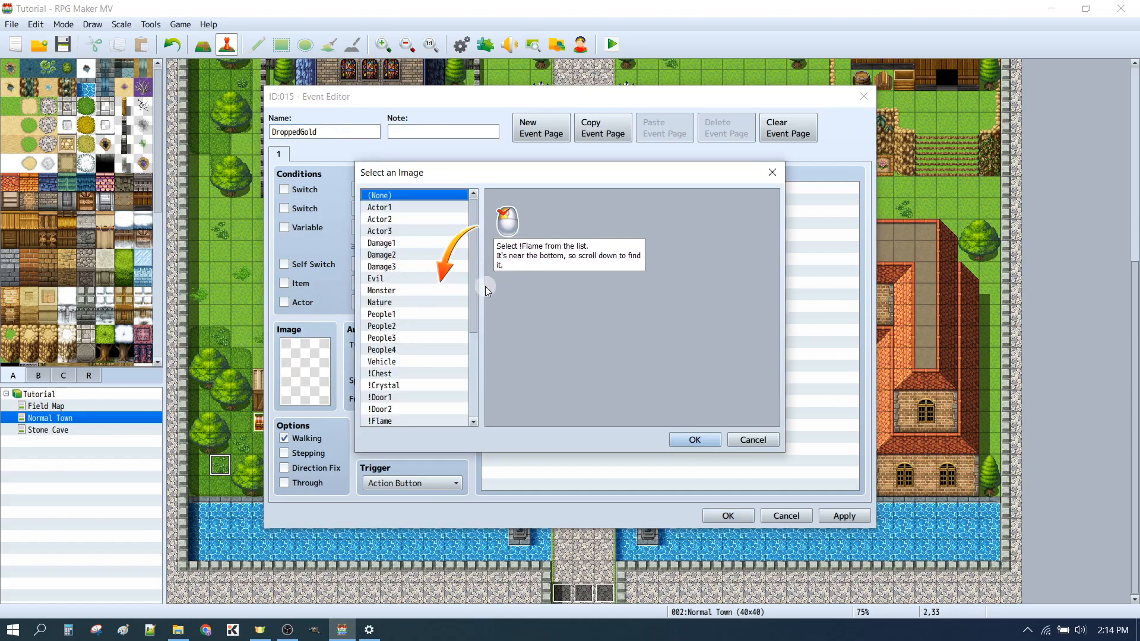
scroll(468, 263, "down", 3)
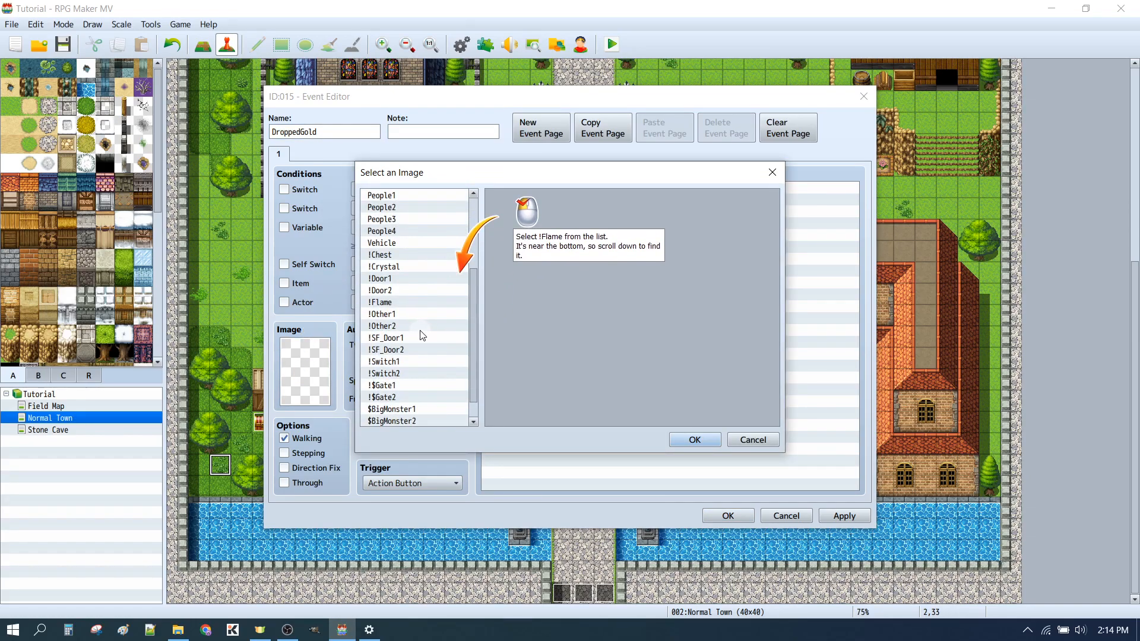
left_click(406, 304)
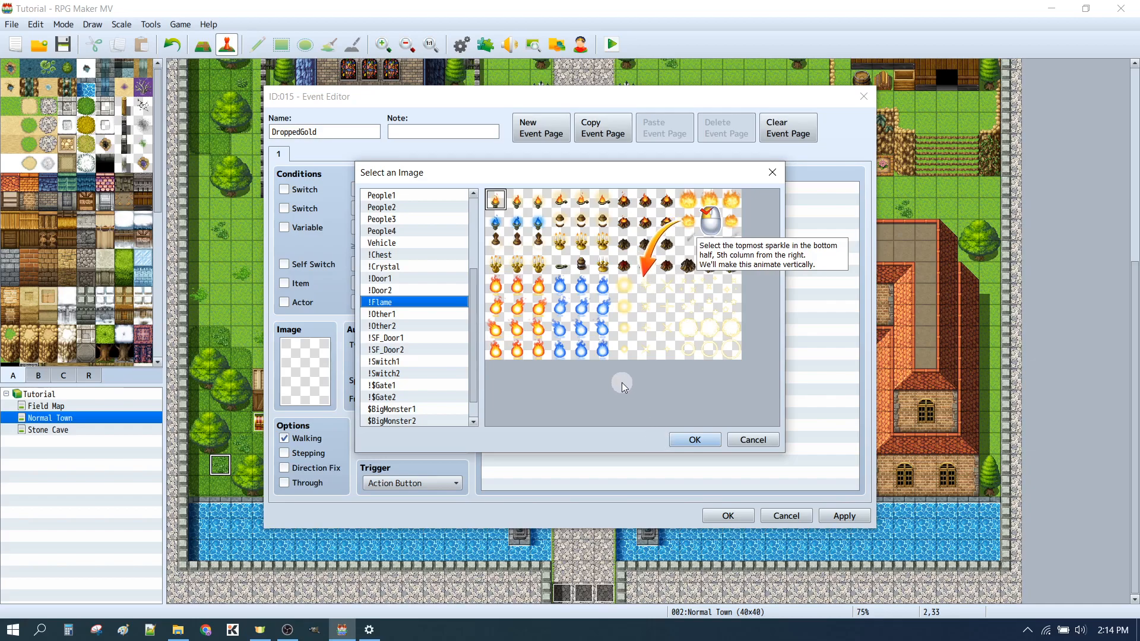
left_click(650, 294)
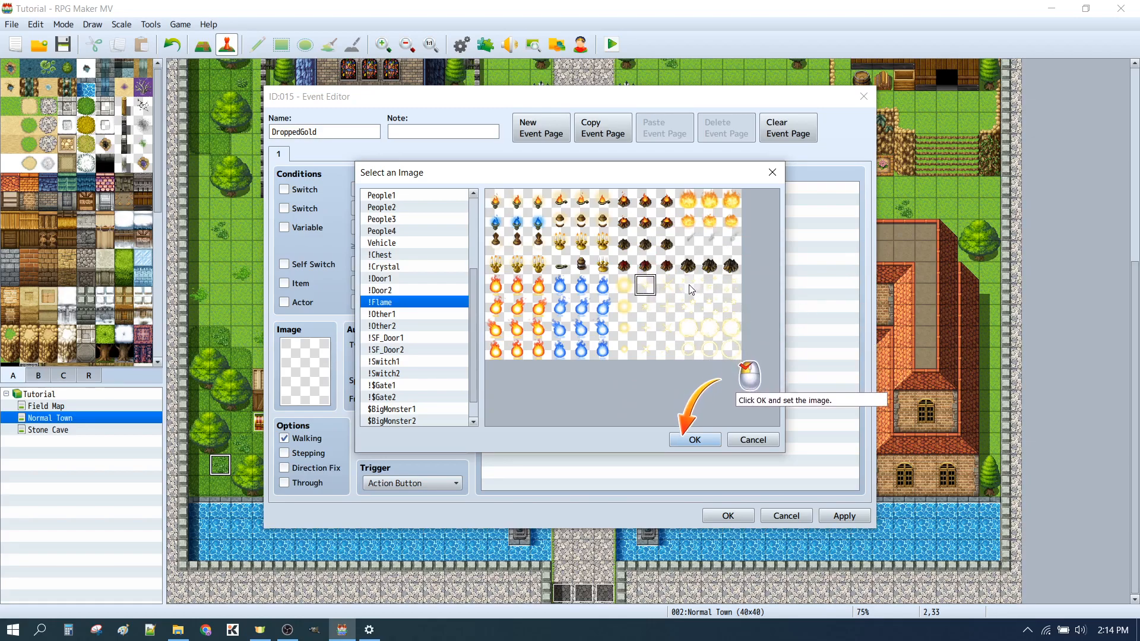
left_click(696, 439)
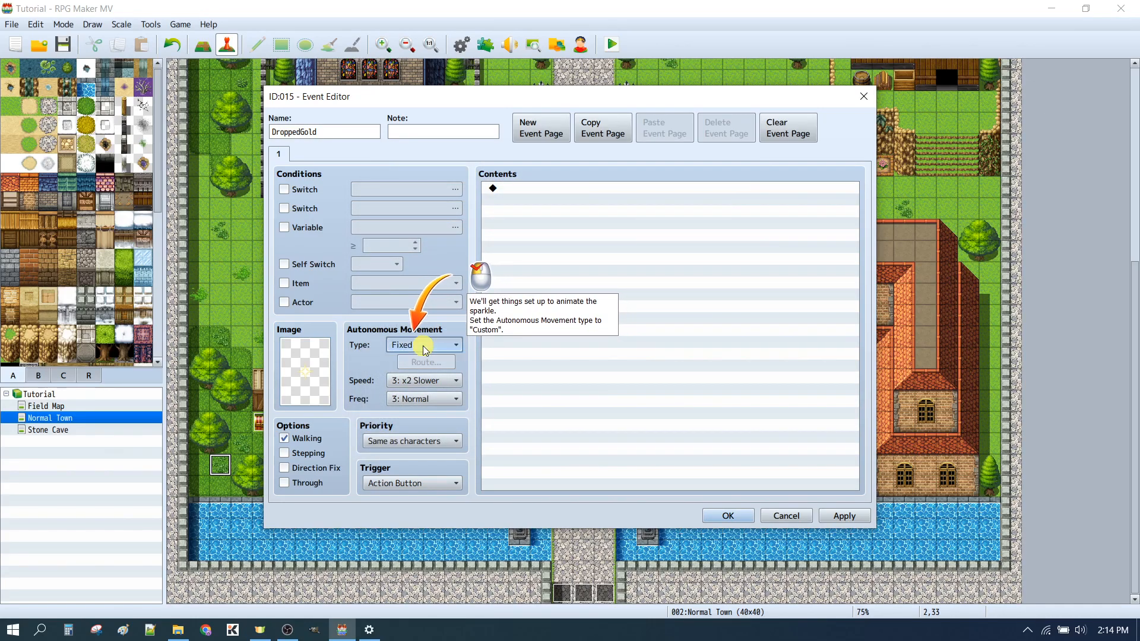
- Set the event's autonomous movement to Custom with the repeating route Turn Left, Turn Right, Turn Up, Turn Down
left_click(423, 346)
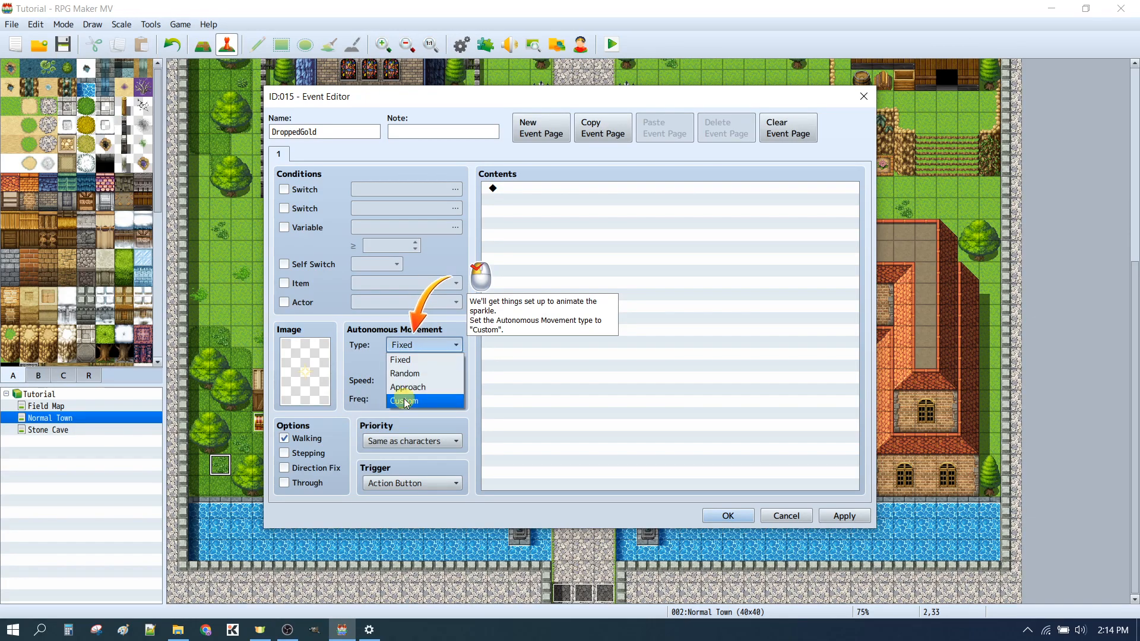
left_click(406, 401)
left_click(430, 362)
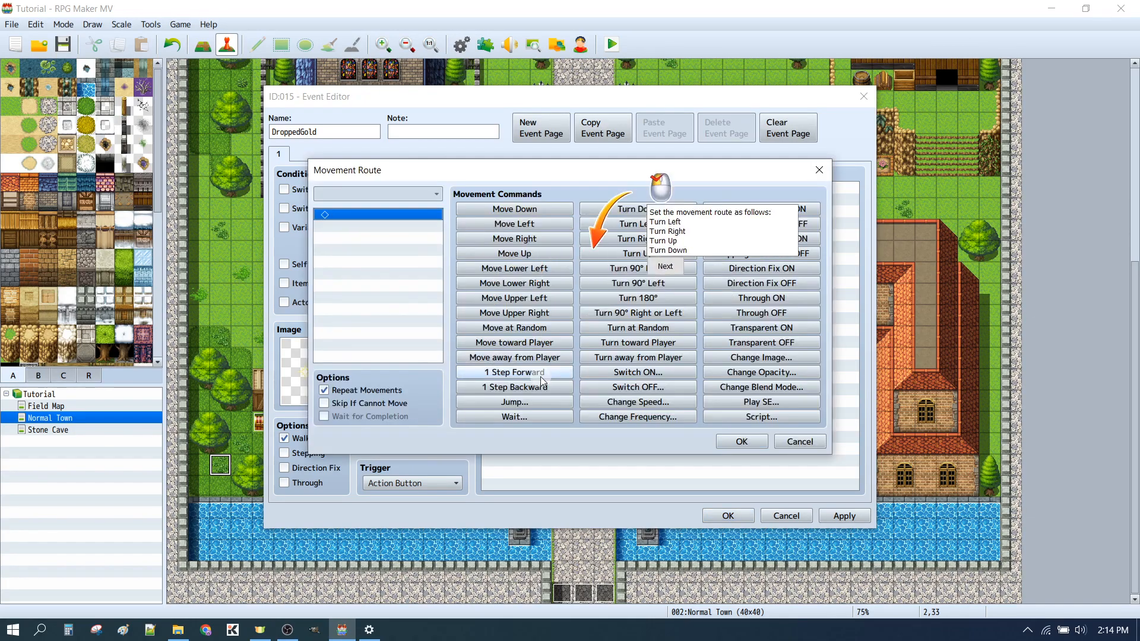
left_click(643, 229)
left_click(641, 240)
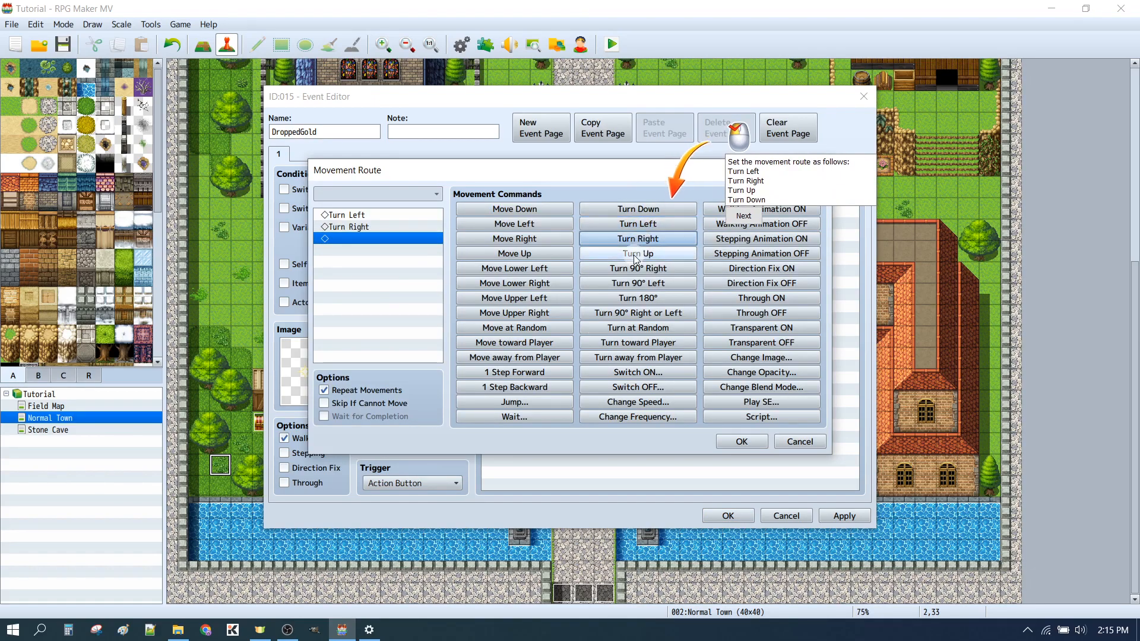
left_click(633, 255)
left_click(636, 211)
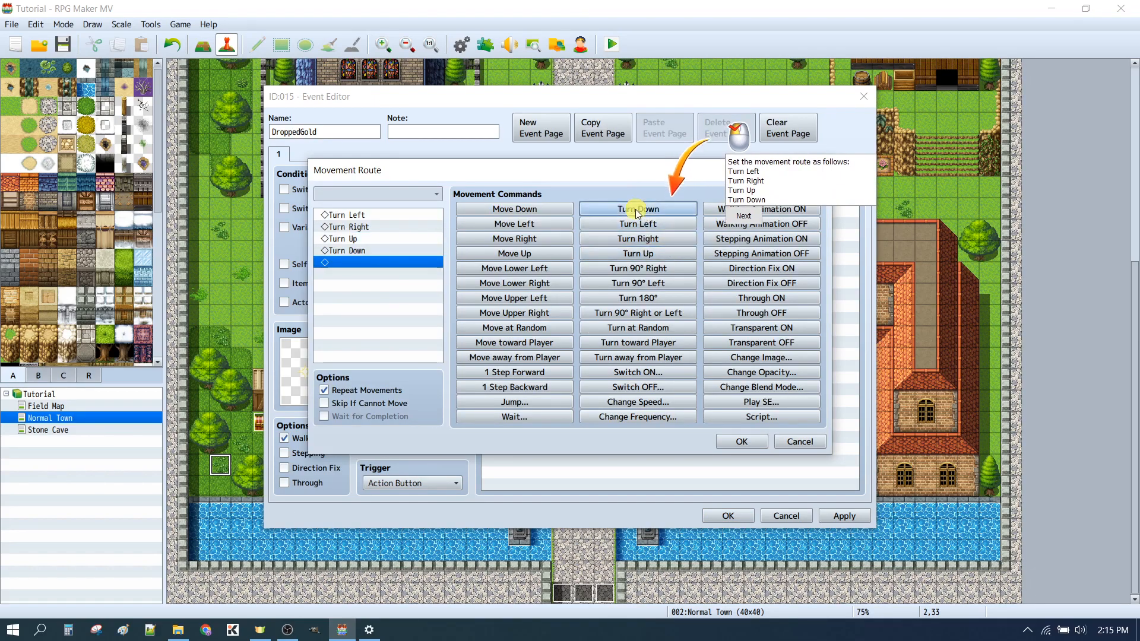
left_click(744, 216)
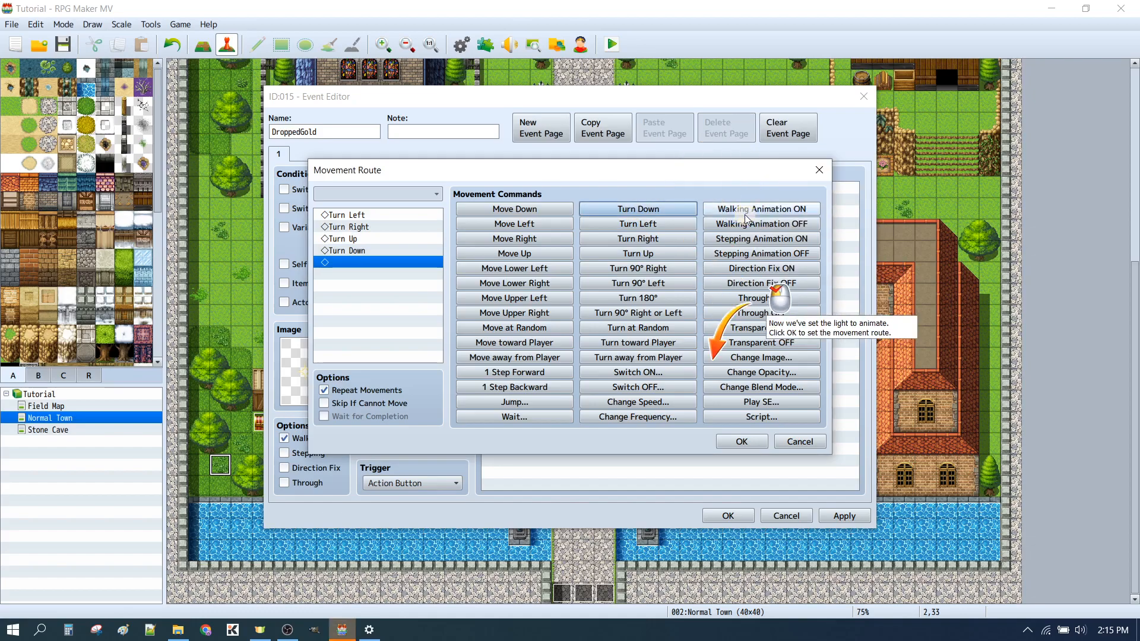
left_click(742, 442)
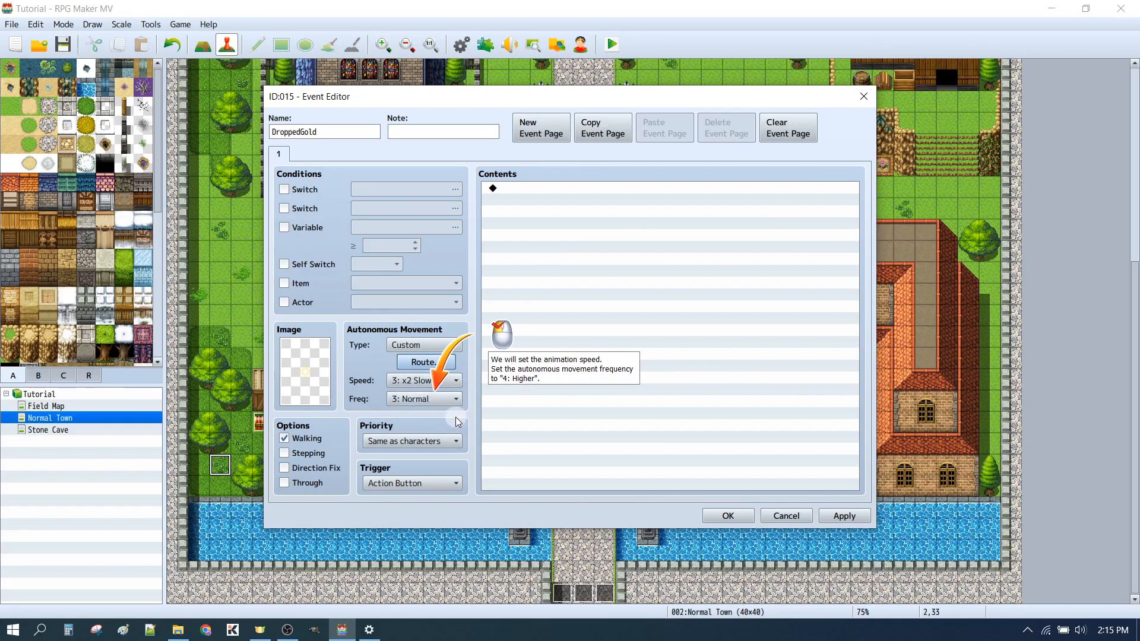
- Set the movement frequency to 4: Higher and the priority to Below characters, keeping the Action Button trigger
left_click(447, 403)
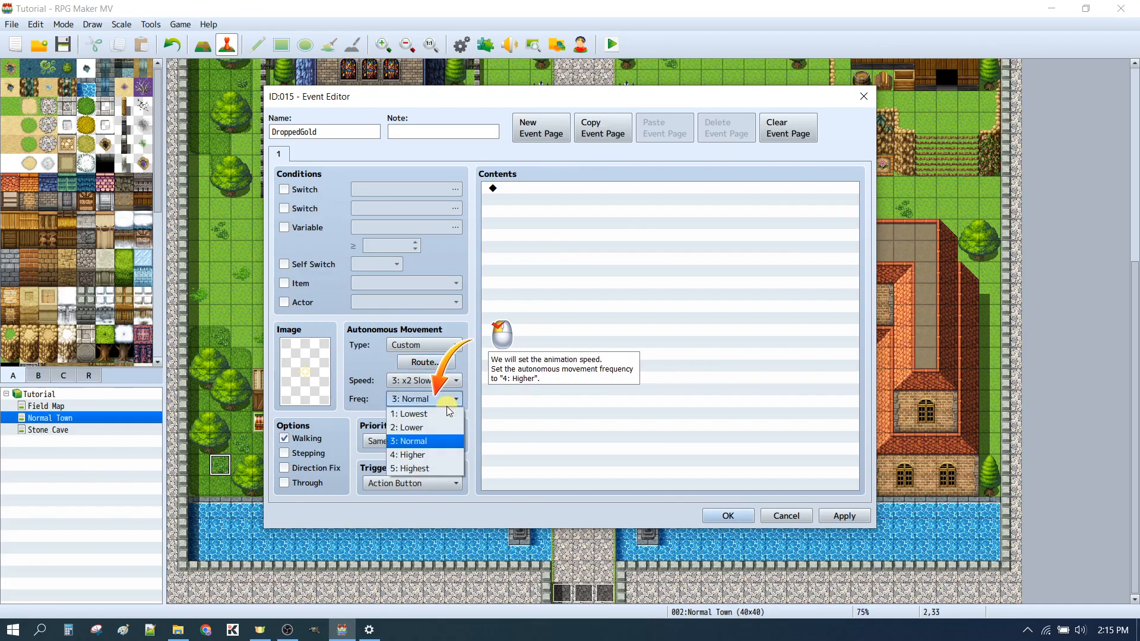
left_click(425, 454)
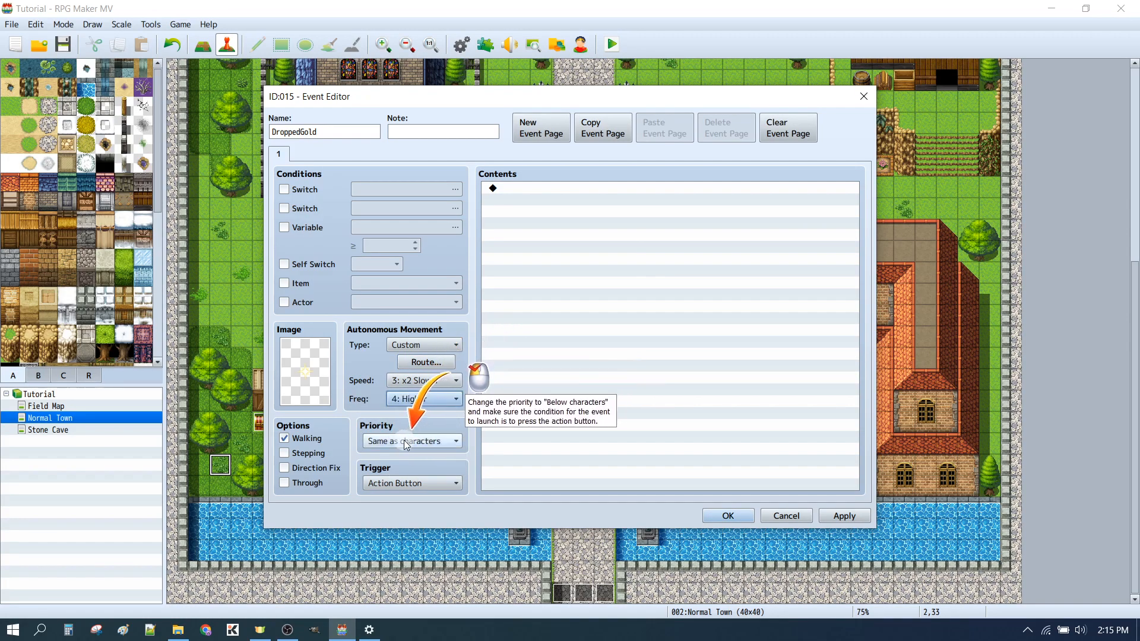
left_click(406, 443)
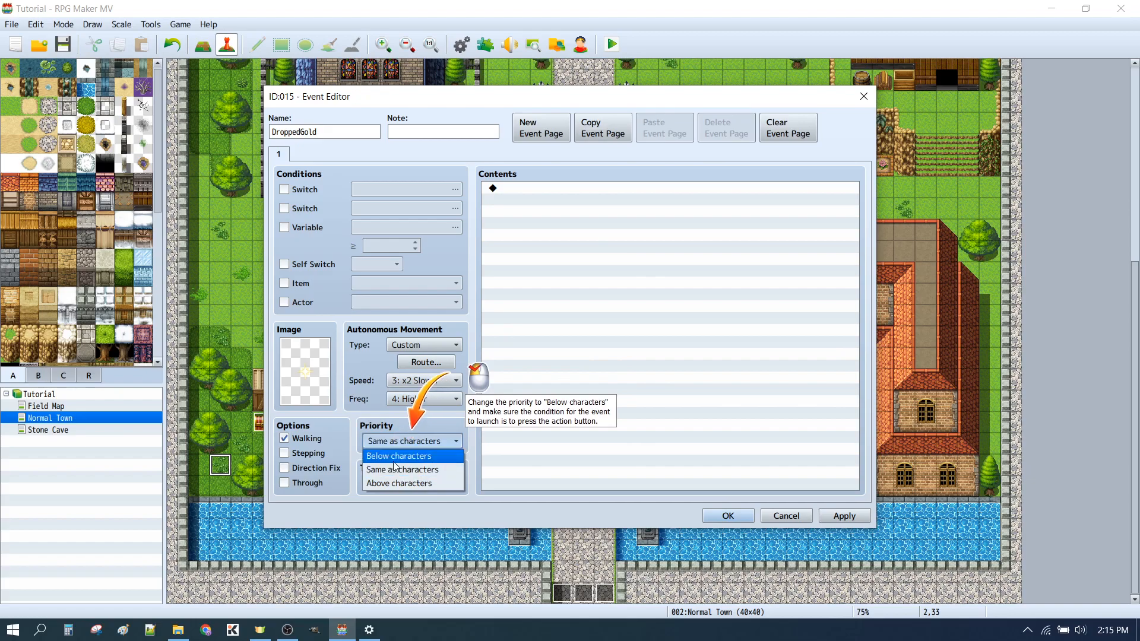
left_click(404, 456)
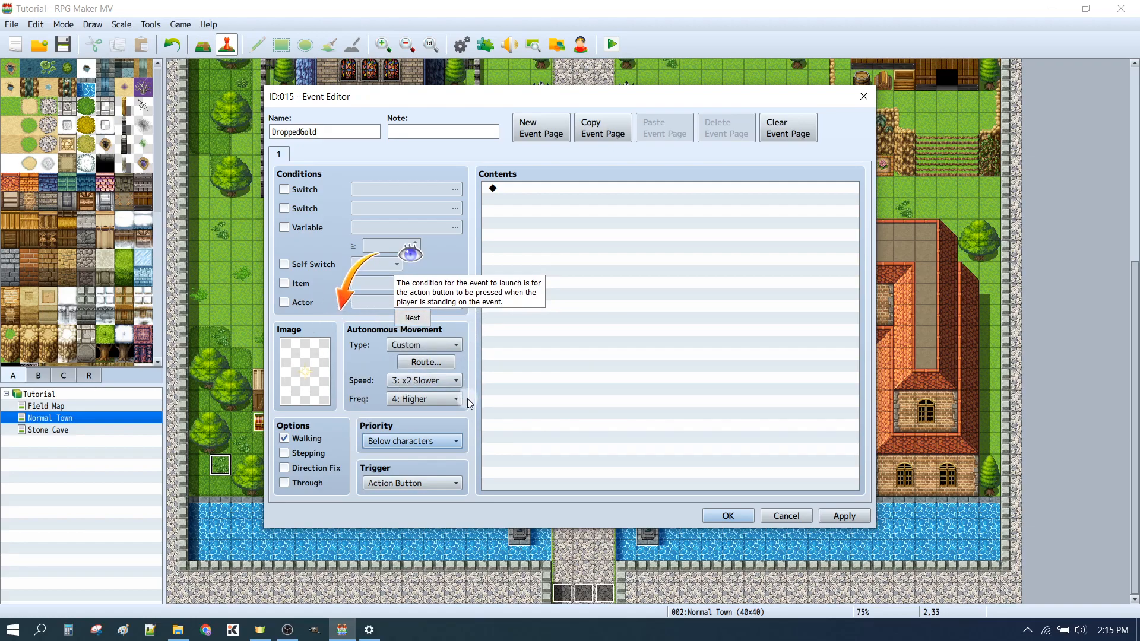
left_click(406, 318)
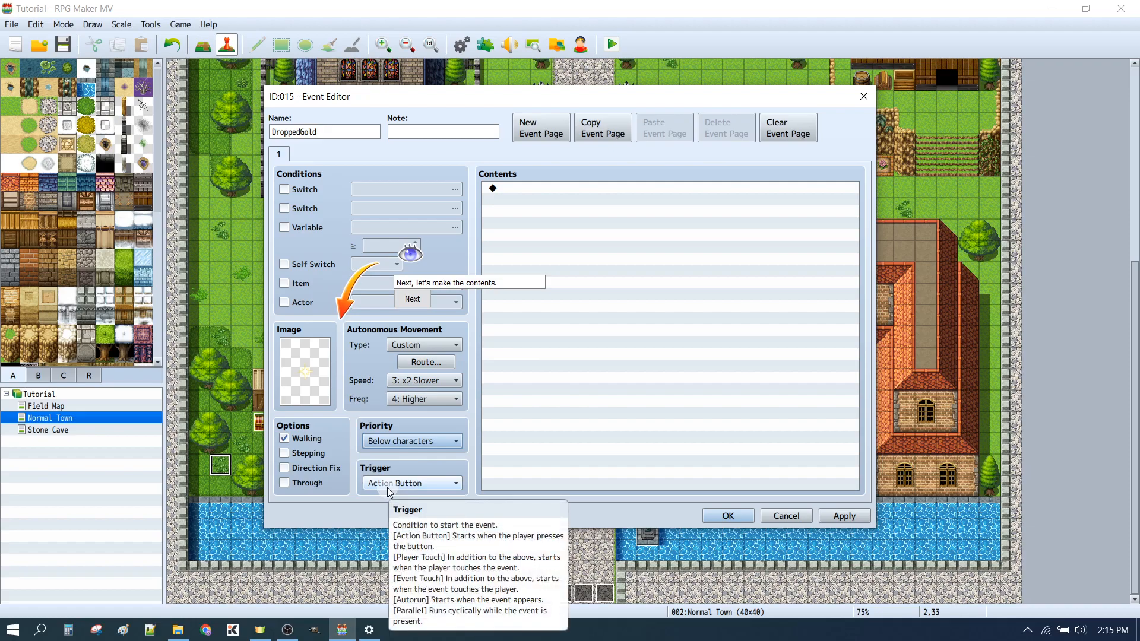
- Continue to the event contents and add a Control Self Switch command that turns self switch A ON
left_click(420, 299)
double_click(608, 188)
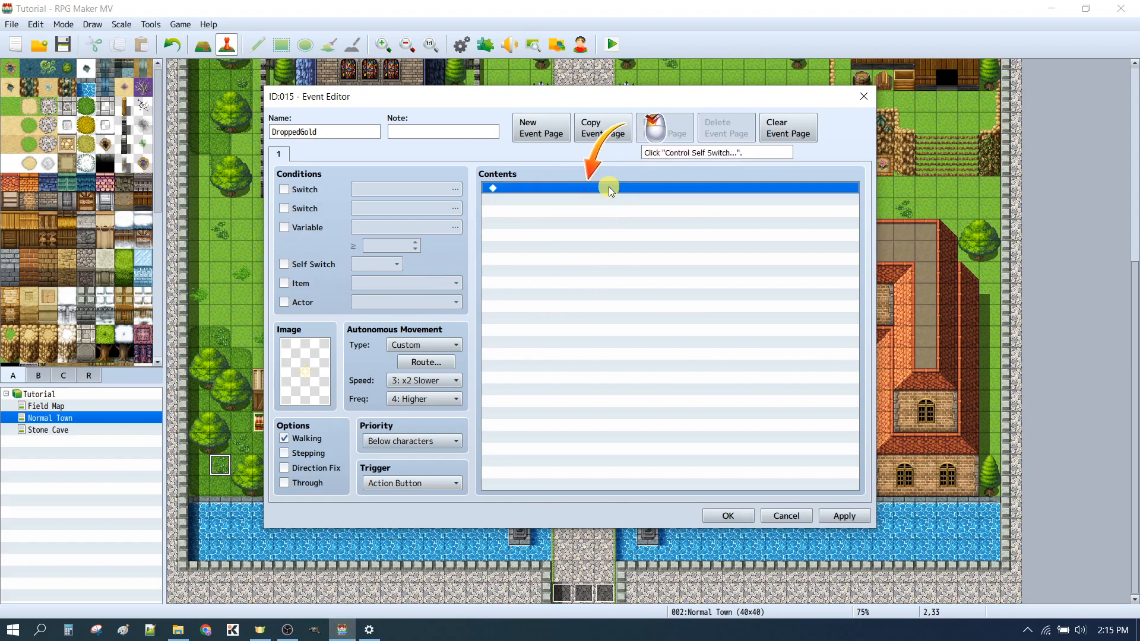
left_click(611, 325)
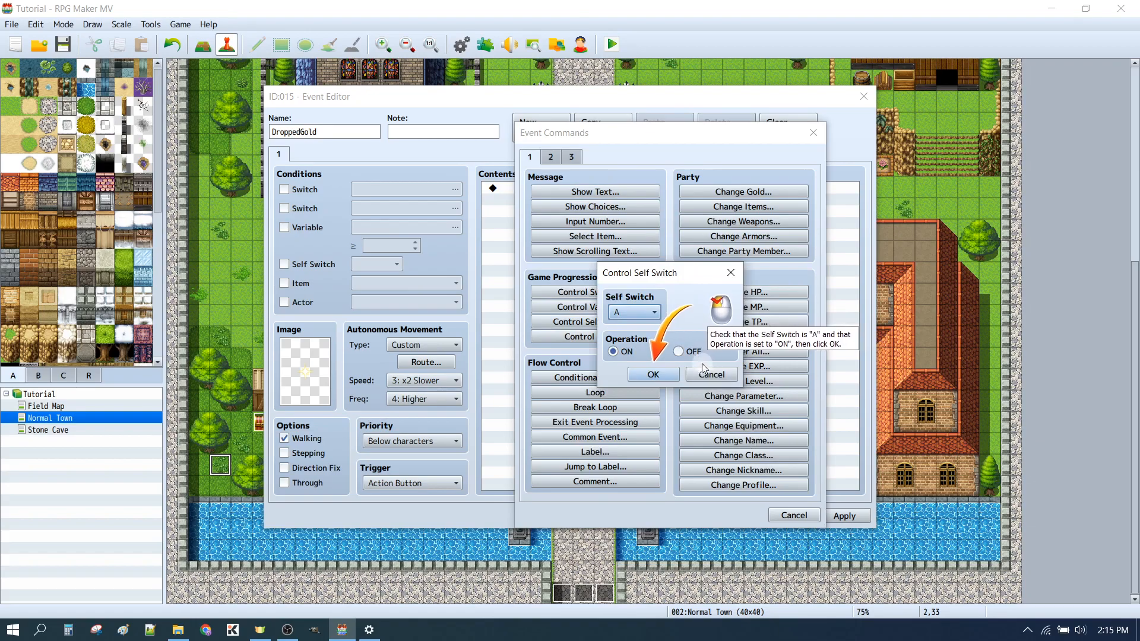
left_click(653, 374)
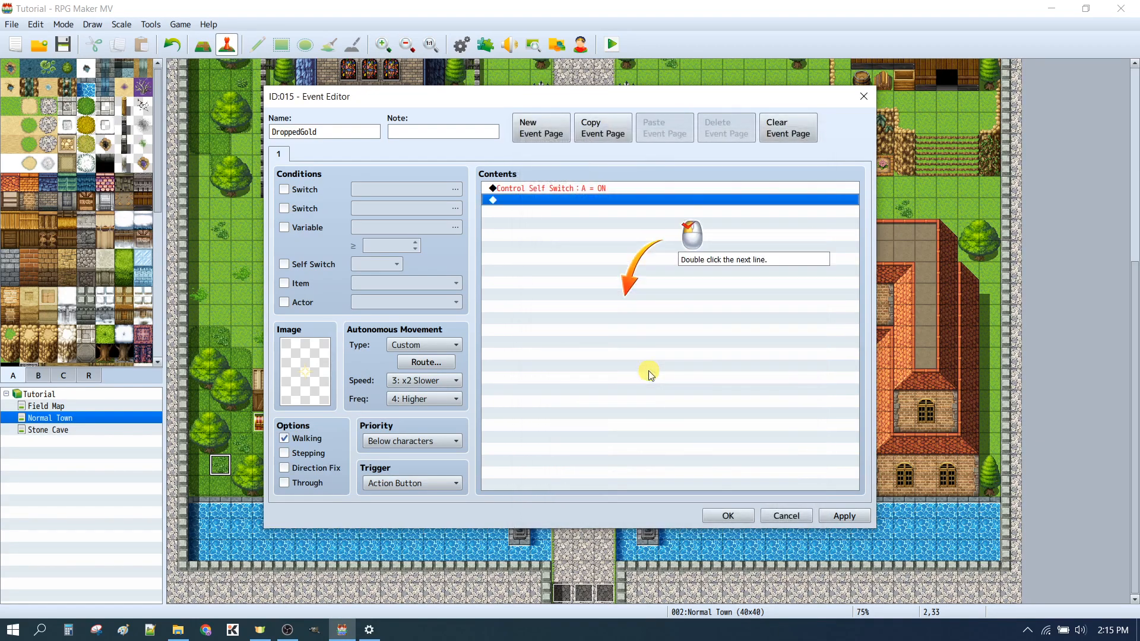
- Add a Change Gold command below the self switch that increases gold by a constant 500
double_click(533, 200)
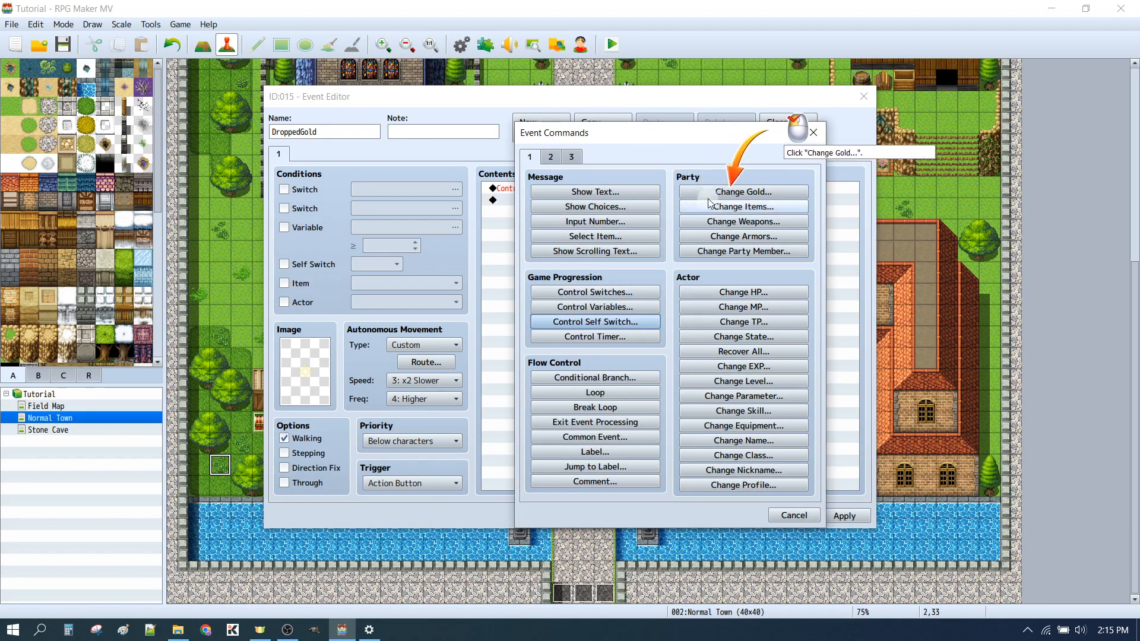
left_click(746, 191)
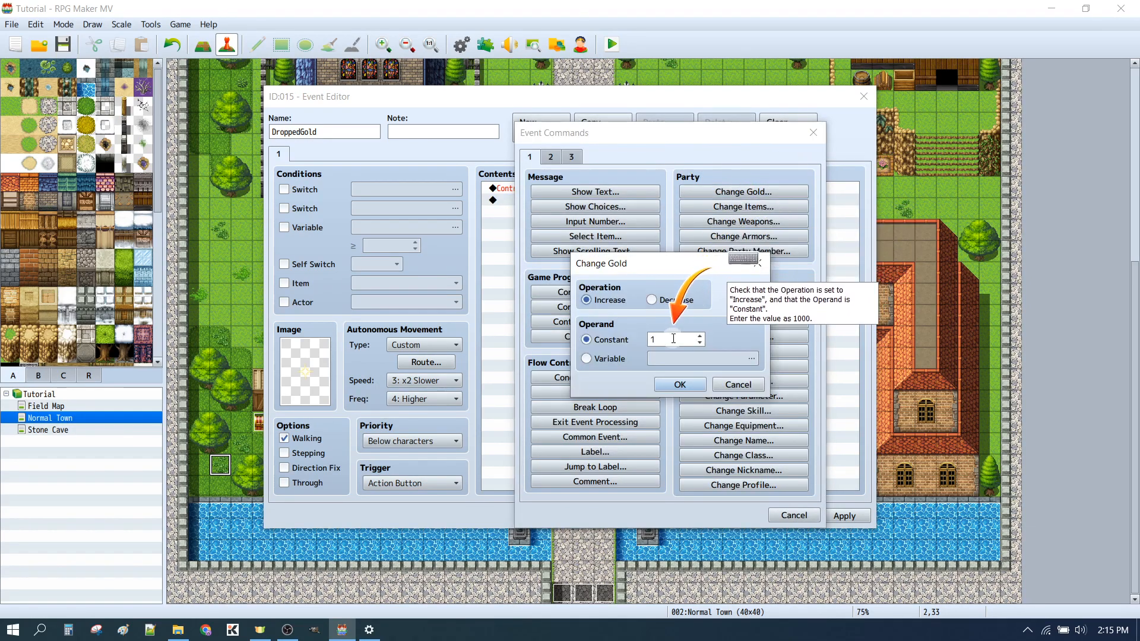
double_click(673, 340)
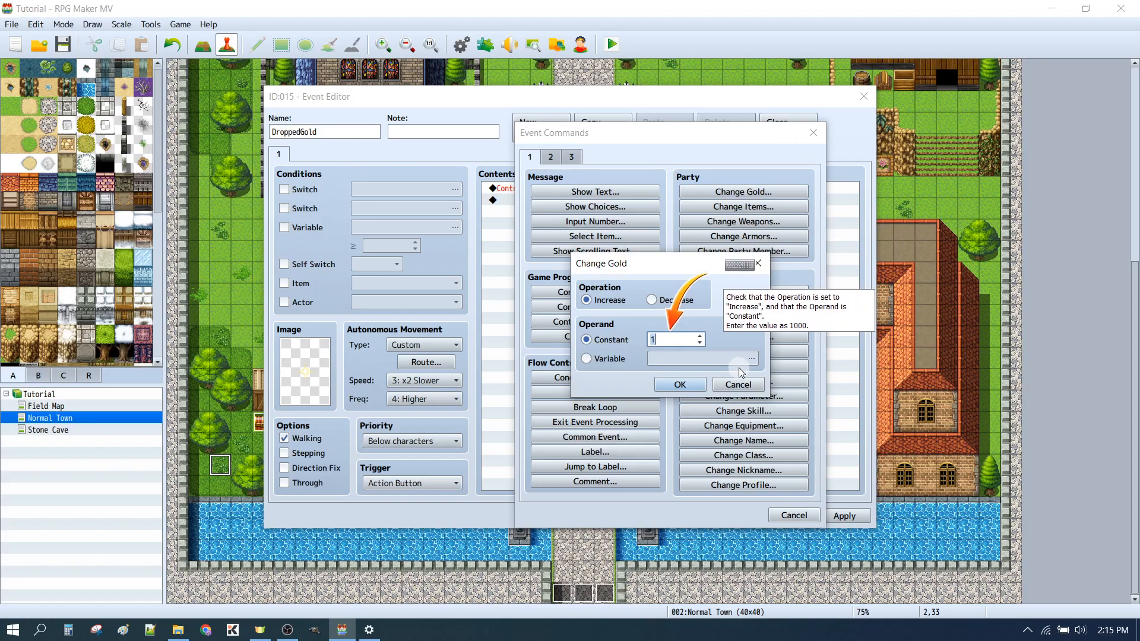
type("500")
left_click(682, 385)
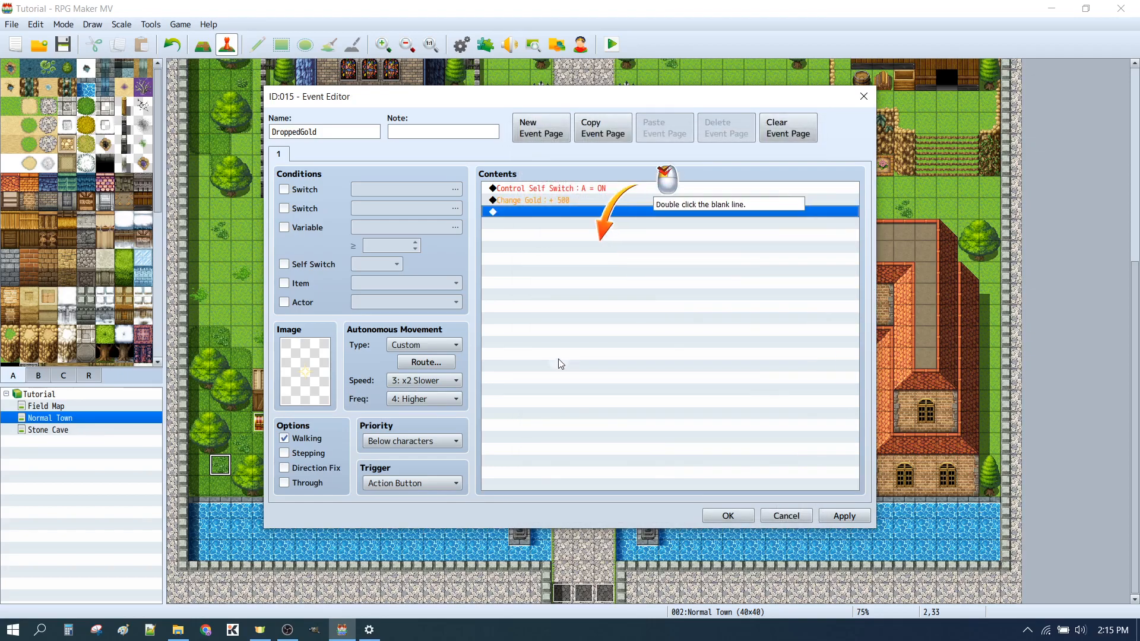
- Add a Show Text command below the gold change reading "Picked up 500\G in the grass."
double_click(552, 211)
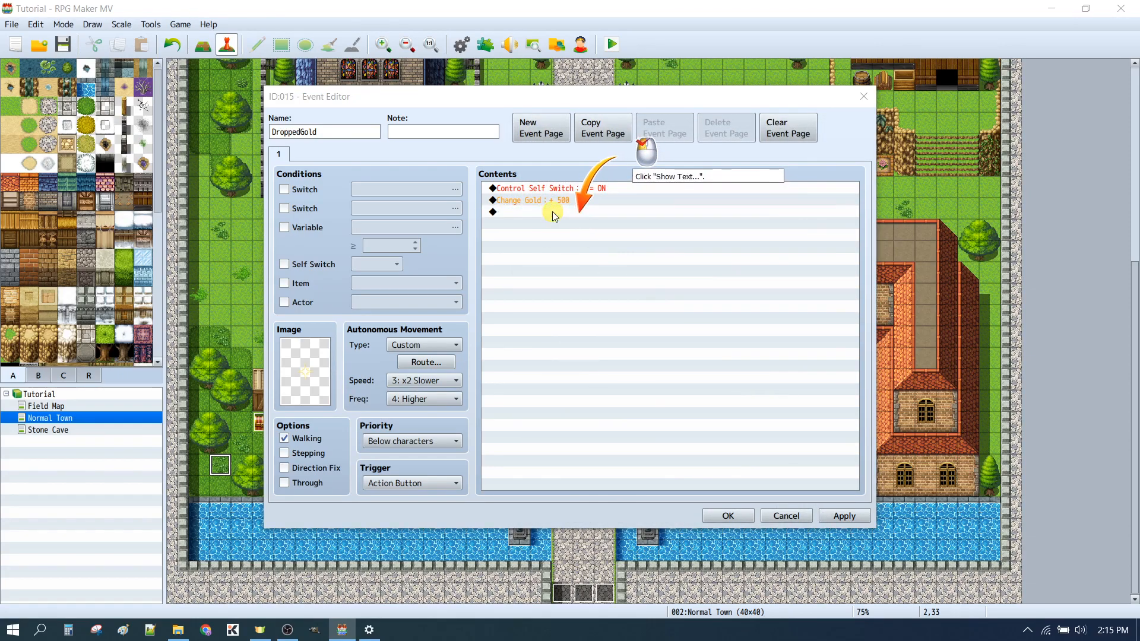
left_click(629, 192)
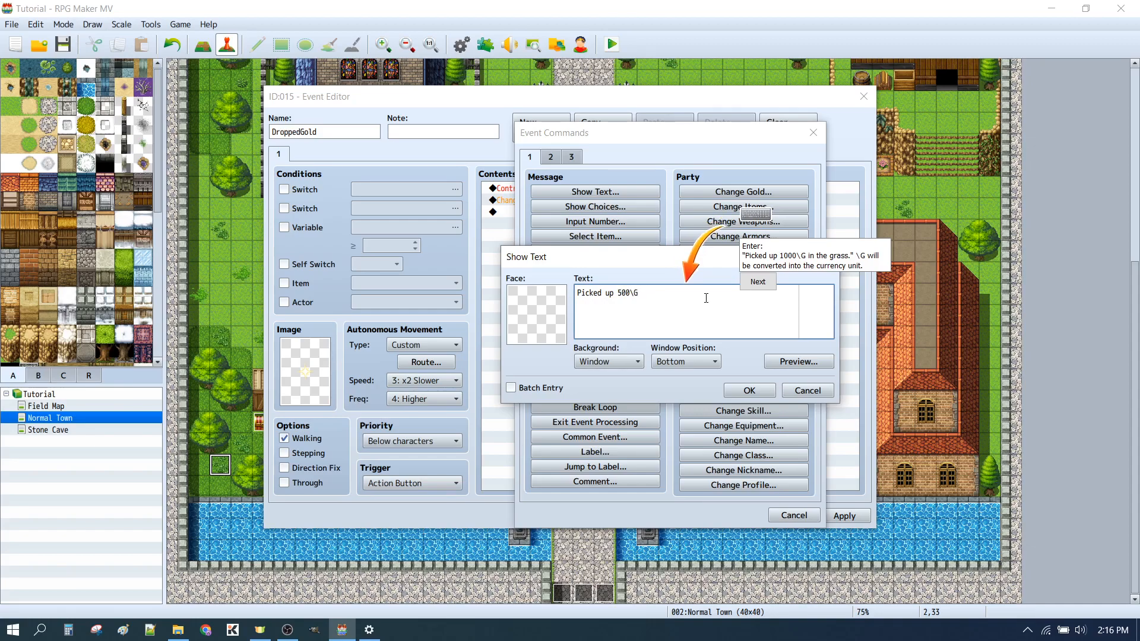
type("in the grass.")
left_click(758, 281)
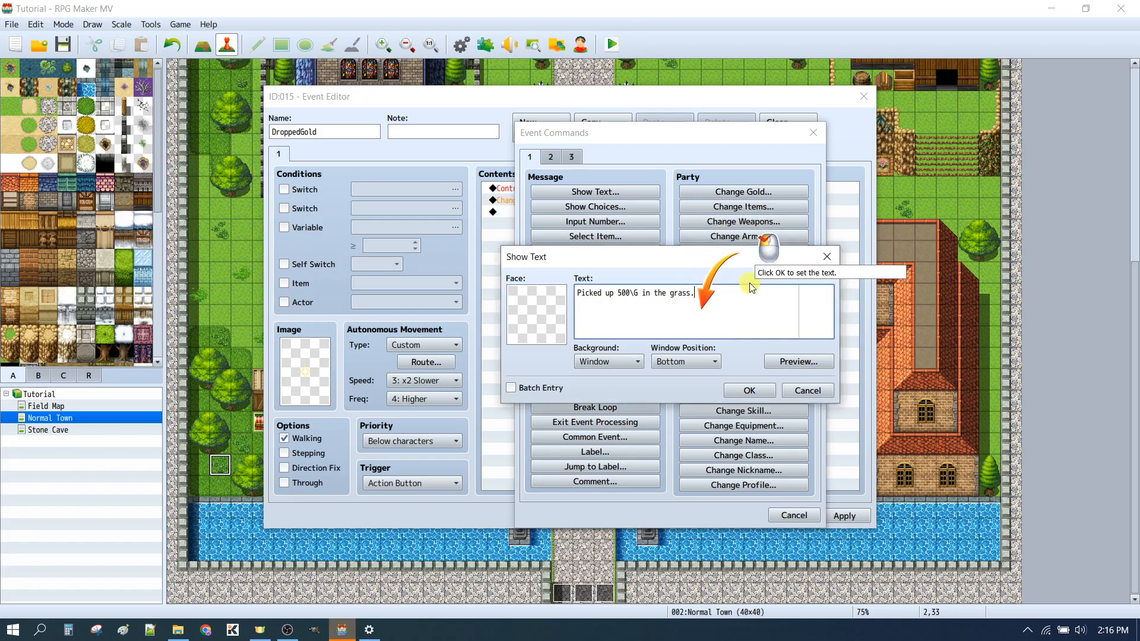
left_click(744, 393)
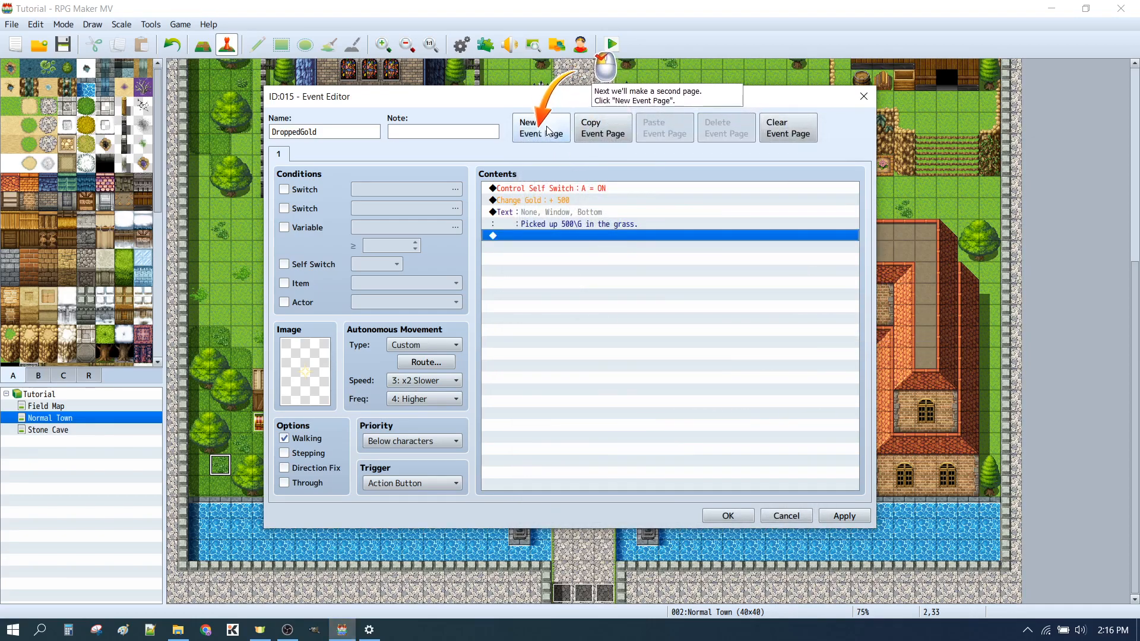
- Create a second event page with Self Switch A as its condition, leaving its image and contents empty
left_click(556, 139)
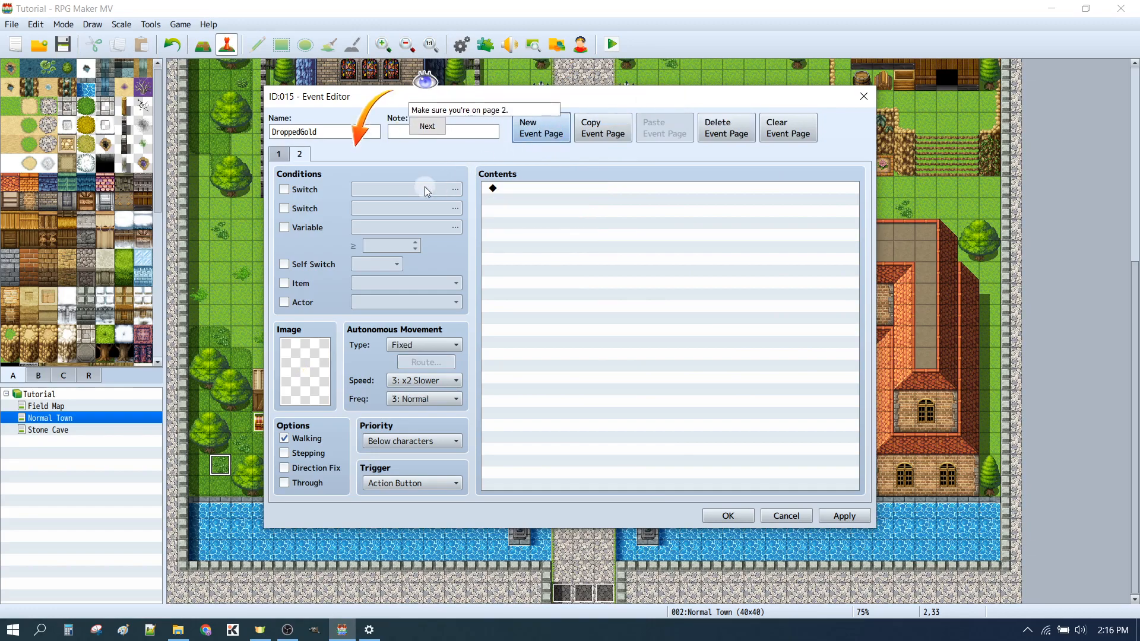
left_click(391, 133)
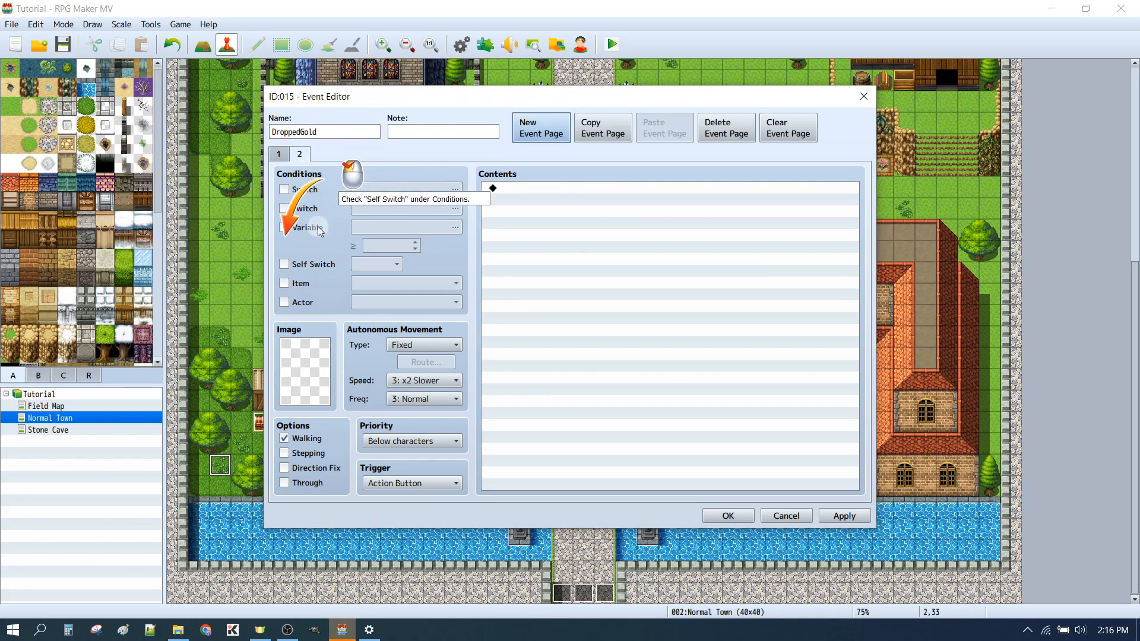
left_click(284, 265)
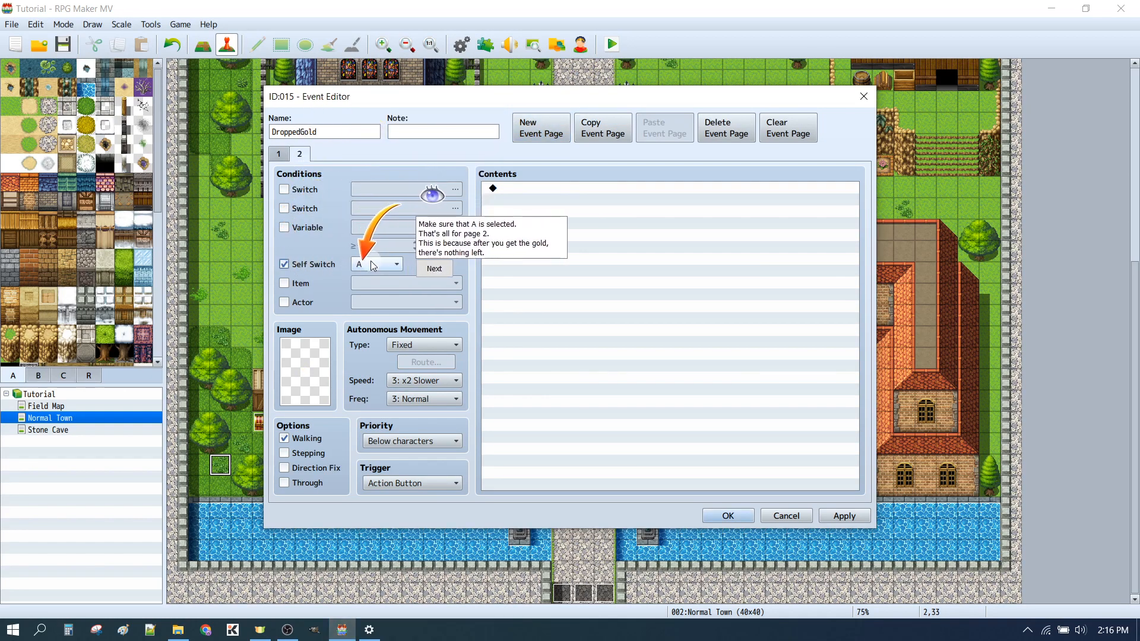
left_click(445, 267)
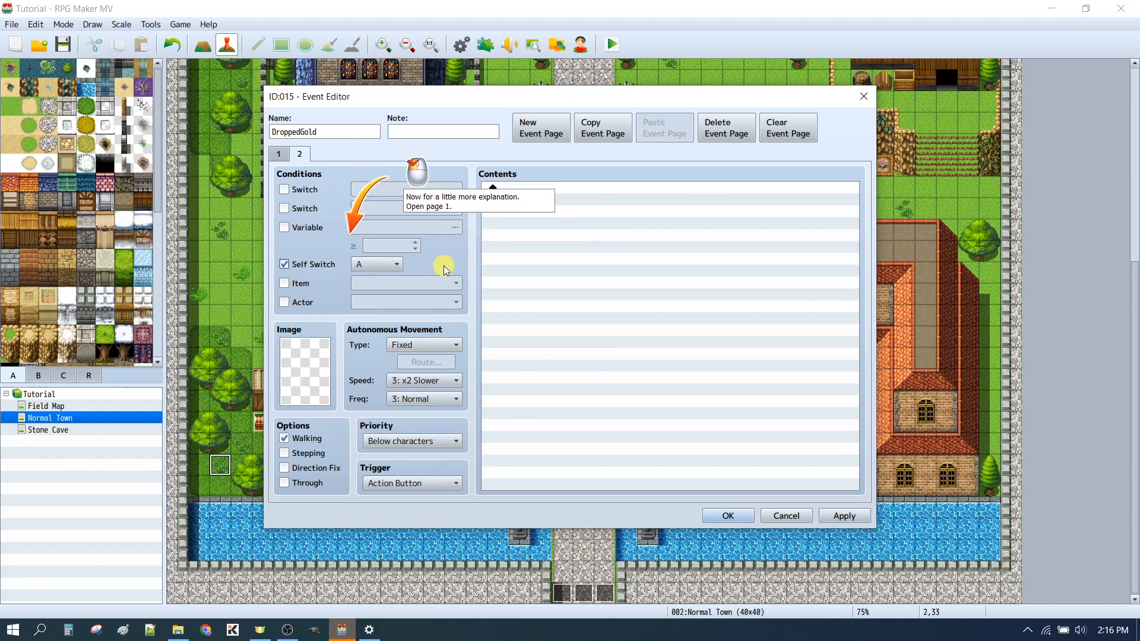
- Read the tutorial's explanation of the self switch order on page 1 without repeating it, and confirm the DroppedGold event
left_click(277, 156)
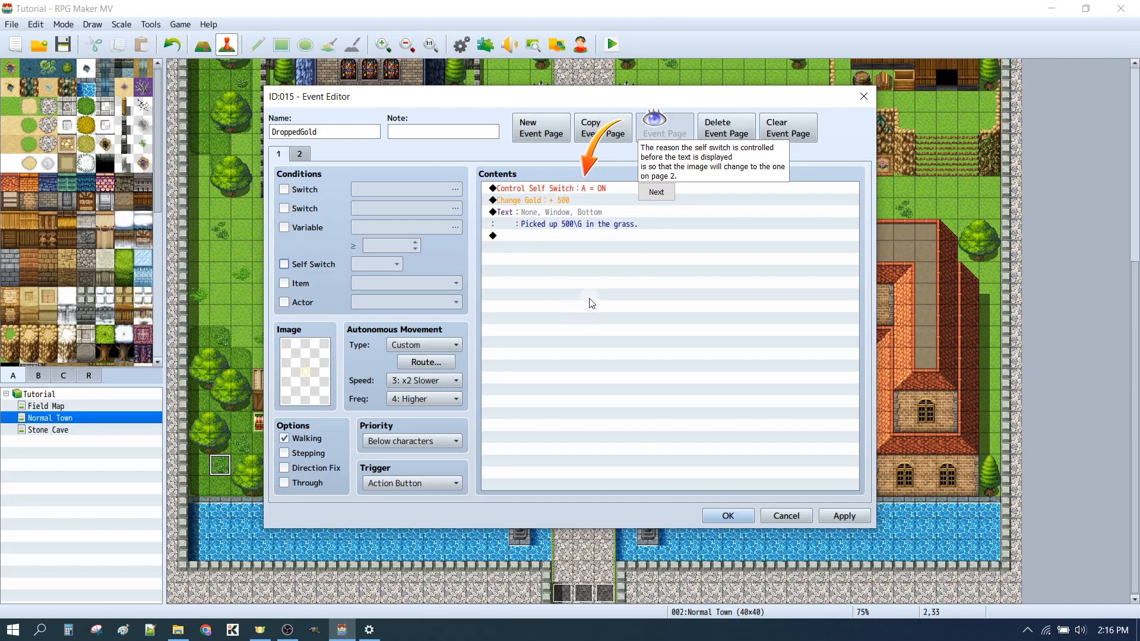
left_click(665, 193)
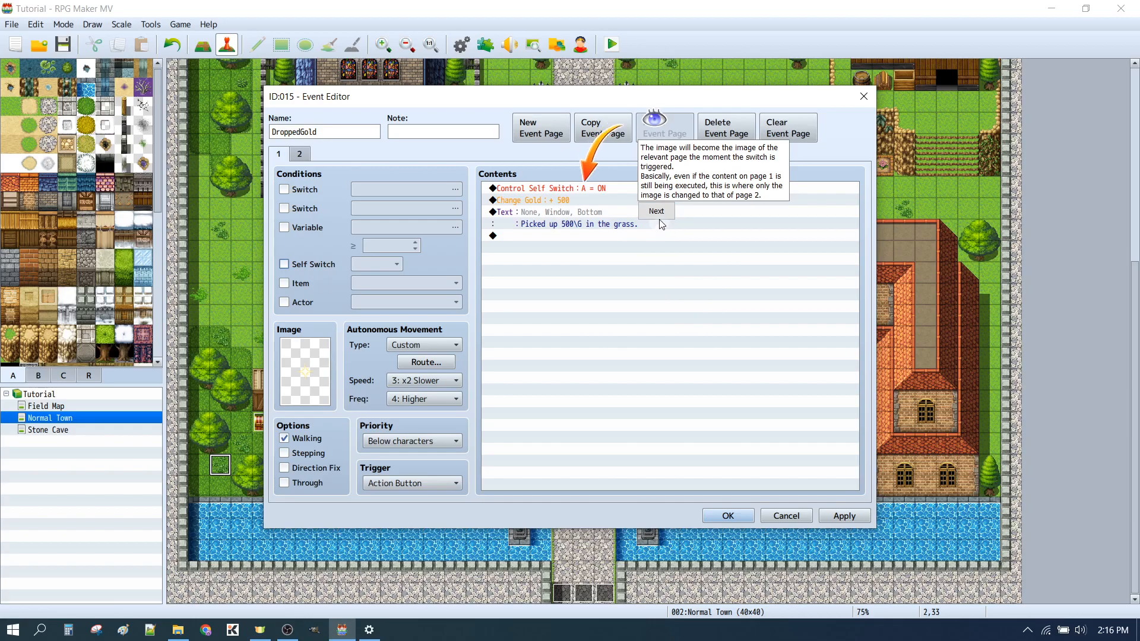
left_click(300, 154)
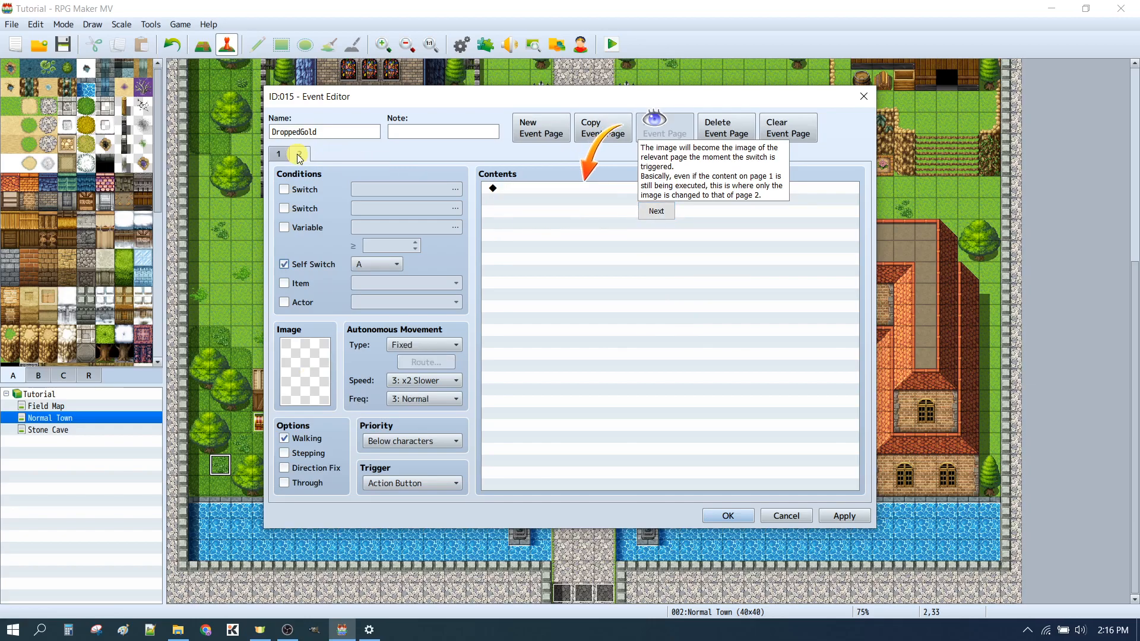
left_click(278, 154)
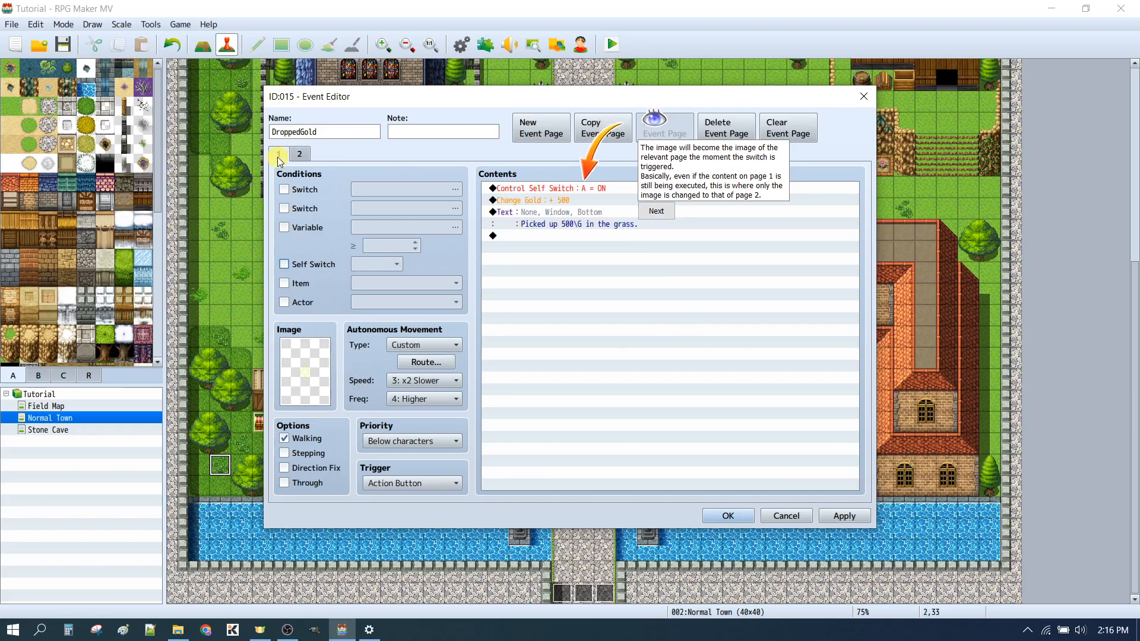
left_click(666, 212)
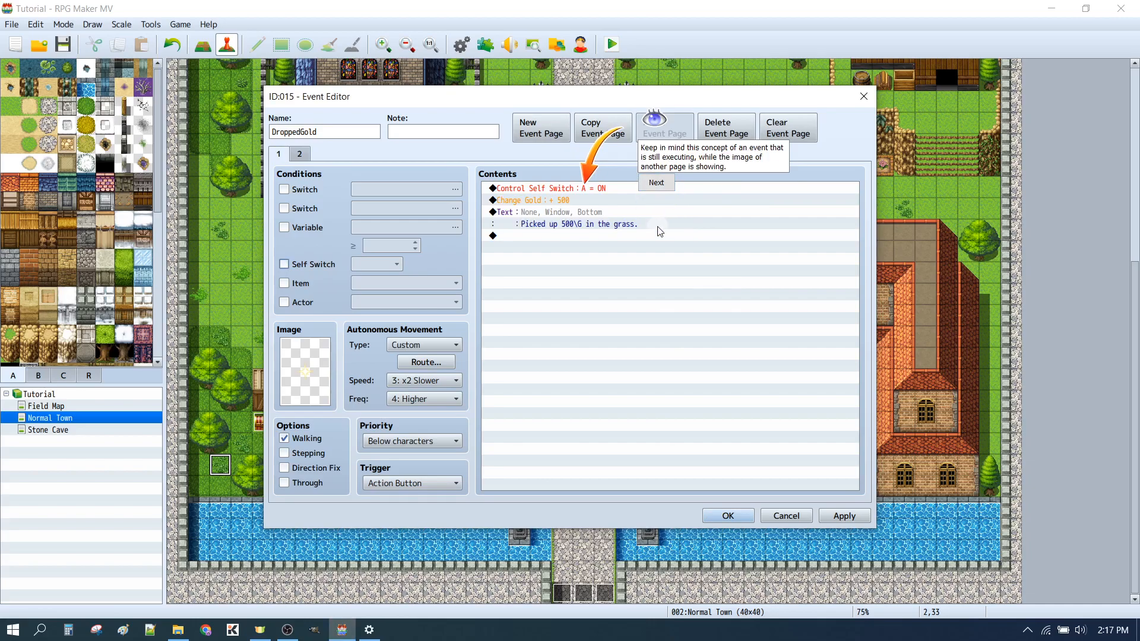
left_click(543, 187)
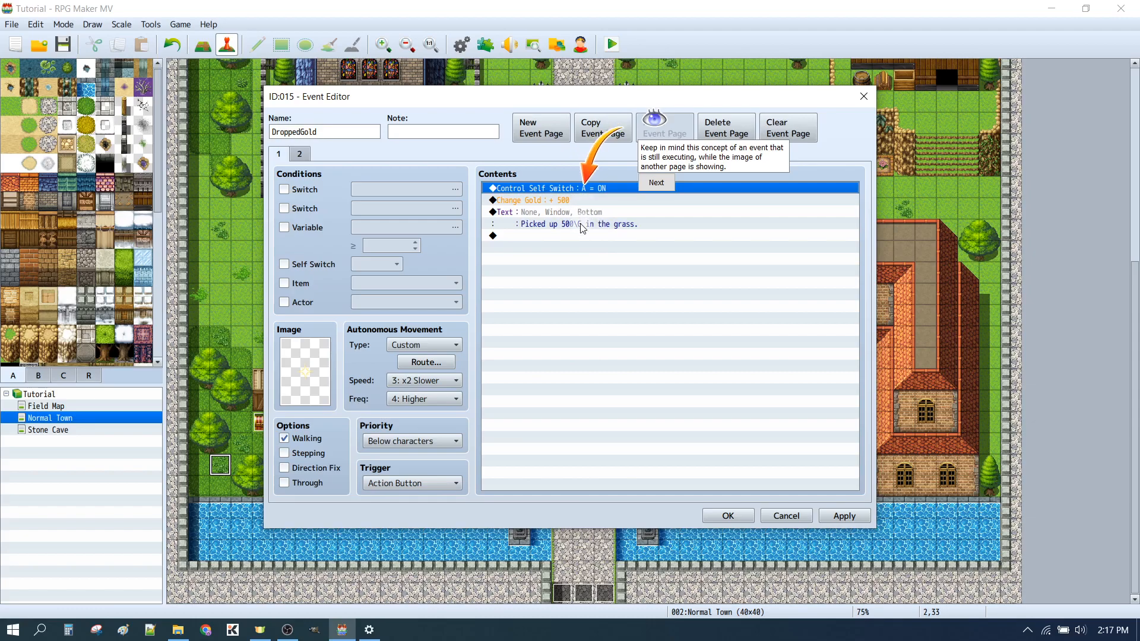
left_click(544, 237)
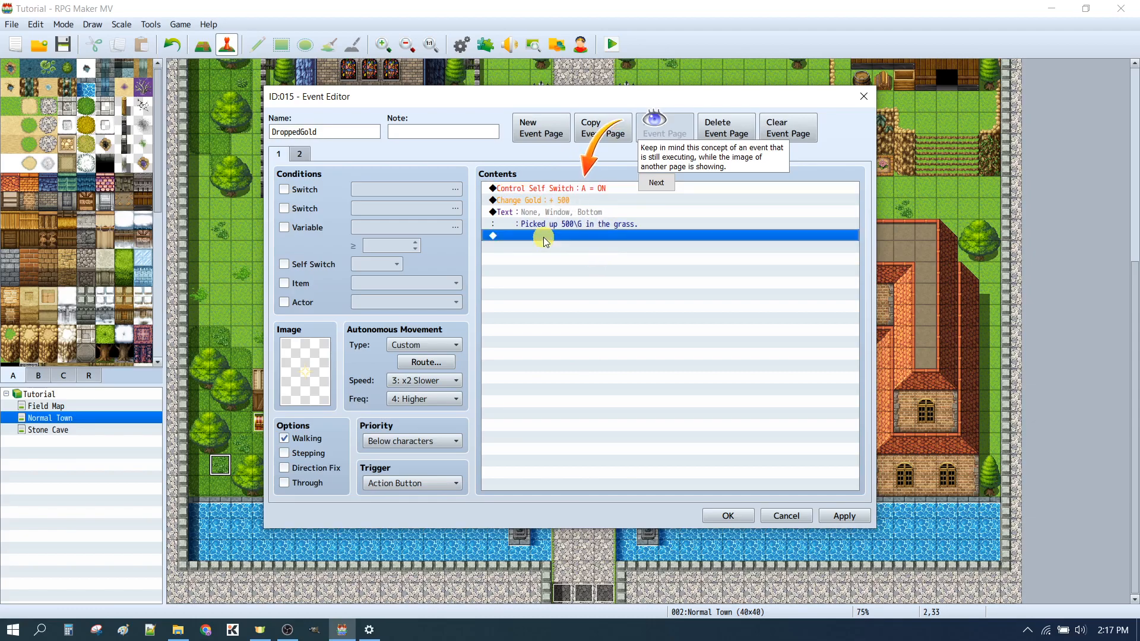
left_click(658, 183)
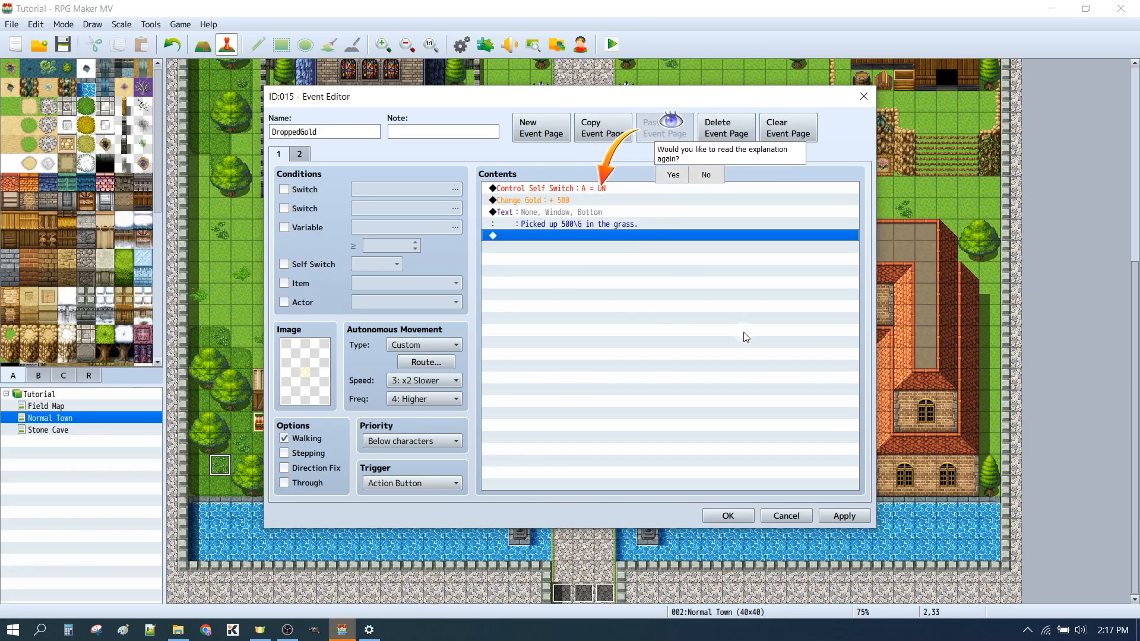
left_click(722, 177)
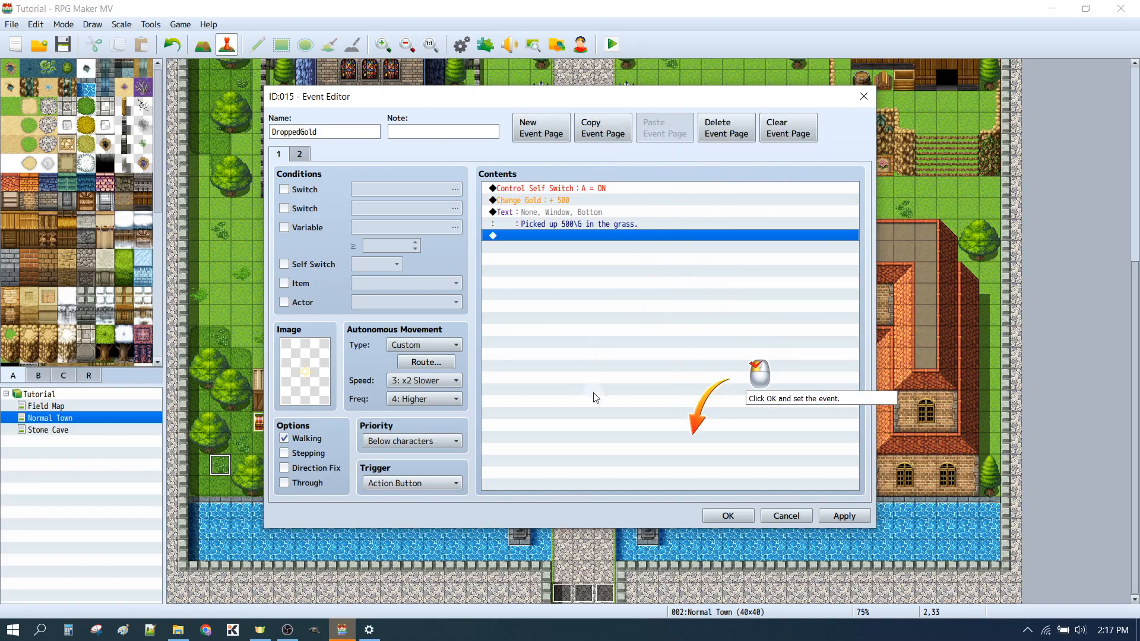
left_click(735, 517)
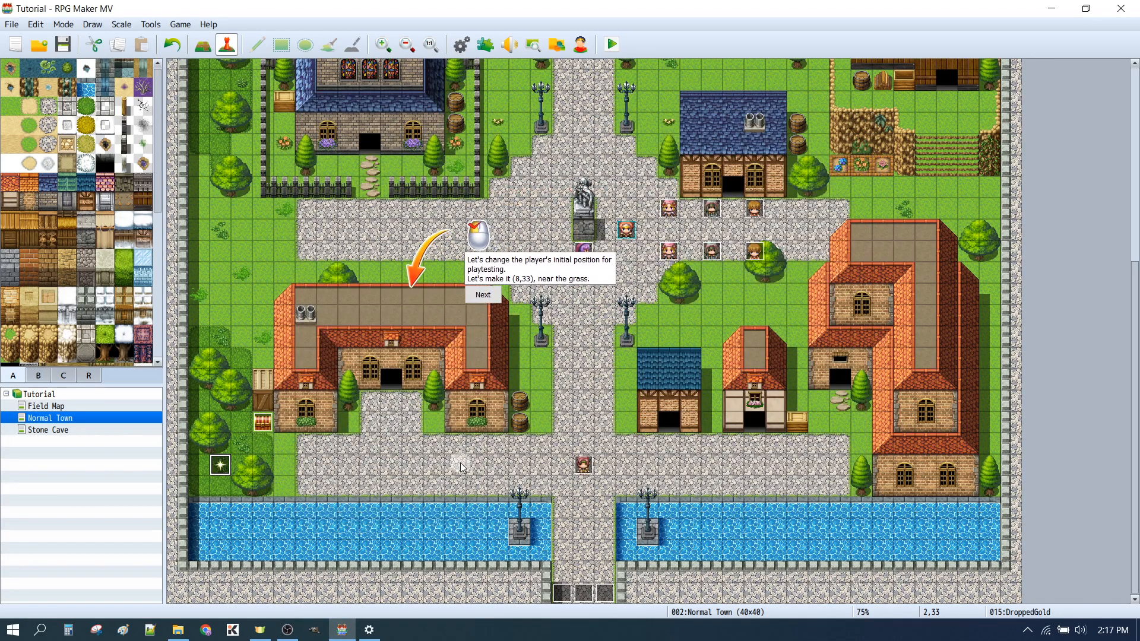
- Set the player's starting position at tile (8,33) on the path near the grass in Normal Town
right_click(353, 467)
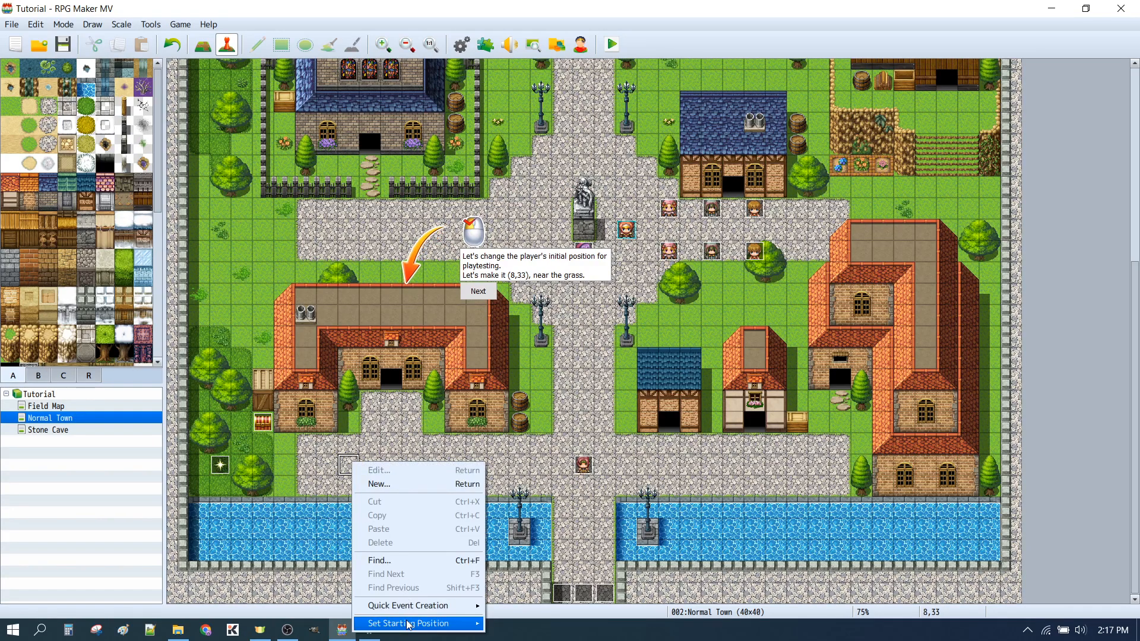
mouse_move(466, 630)
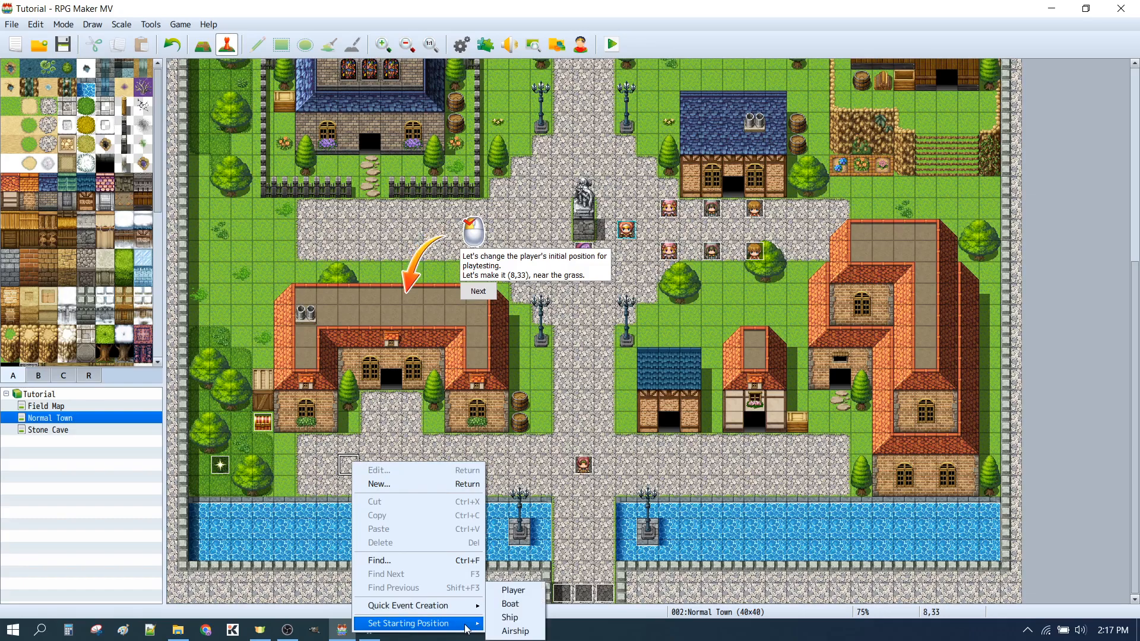
left_click(512, 590)
- Continue the tutorial, setting the player's starting position at tile (7,33), and save the project
left_click(478, 291)
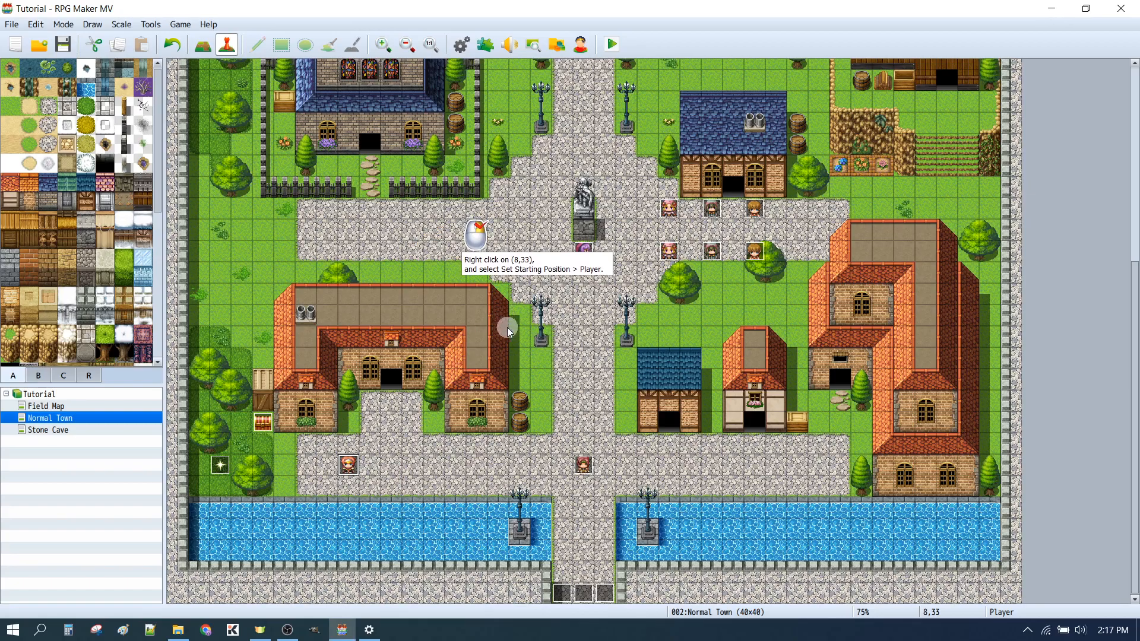
right_click(331, 473)
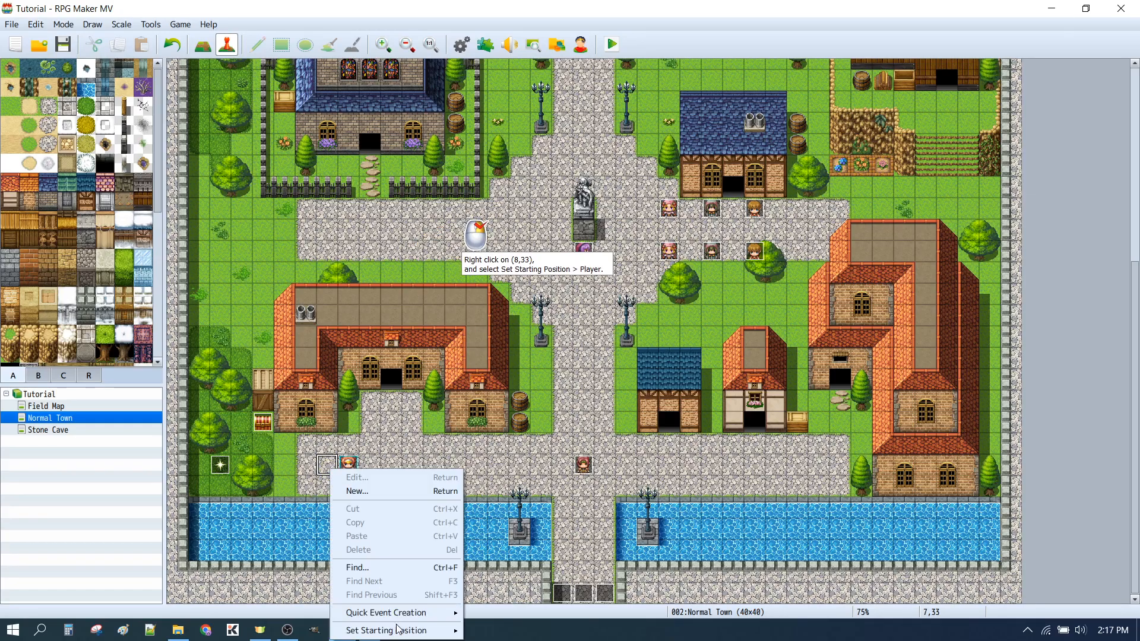
mouse_move(427, 630)
left_click(499, 591)
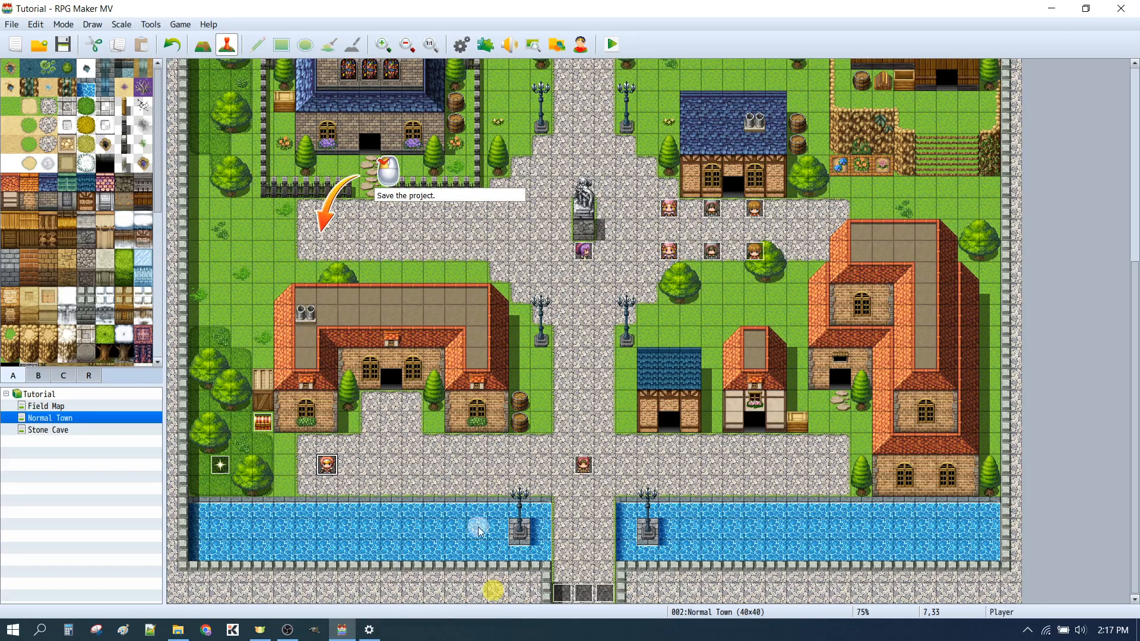
left_click(63, 44)
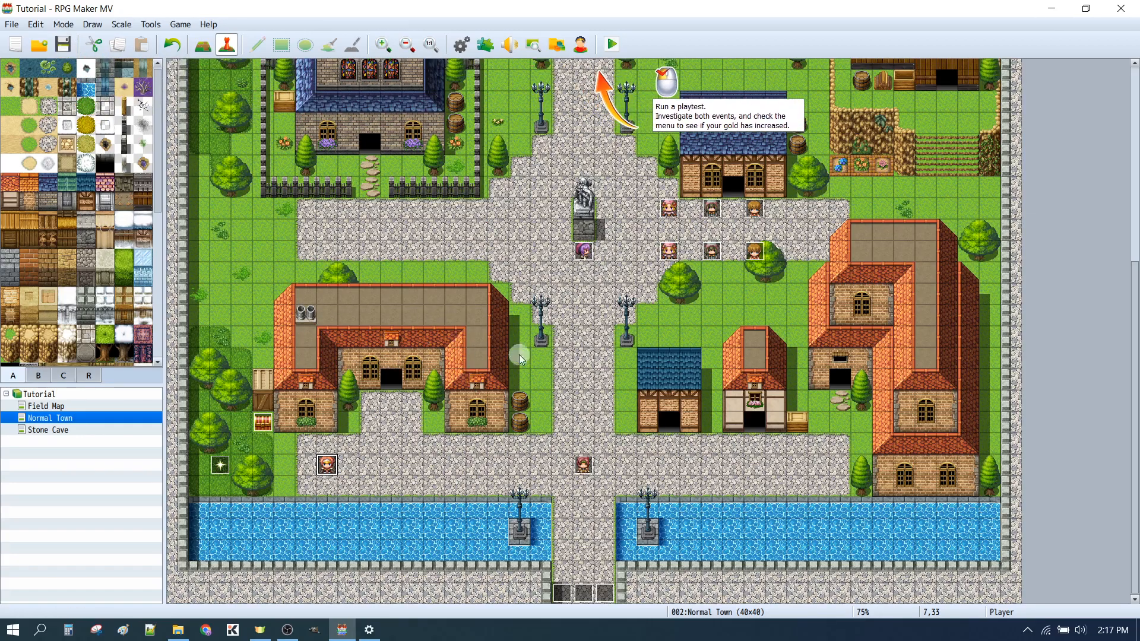
- Playtest a new game, opening the treasure chest and picking up the sparkling gold in the grass
left_click(616, 48)
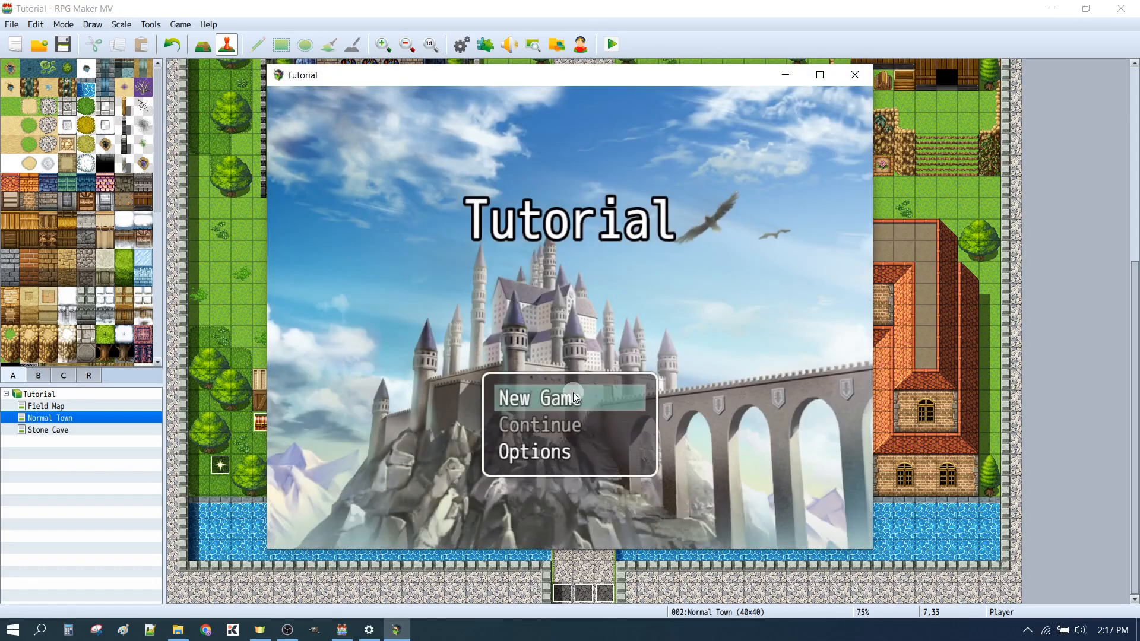
left_click(573, 396)
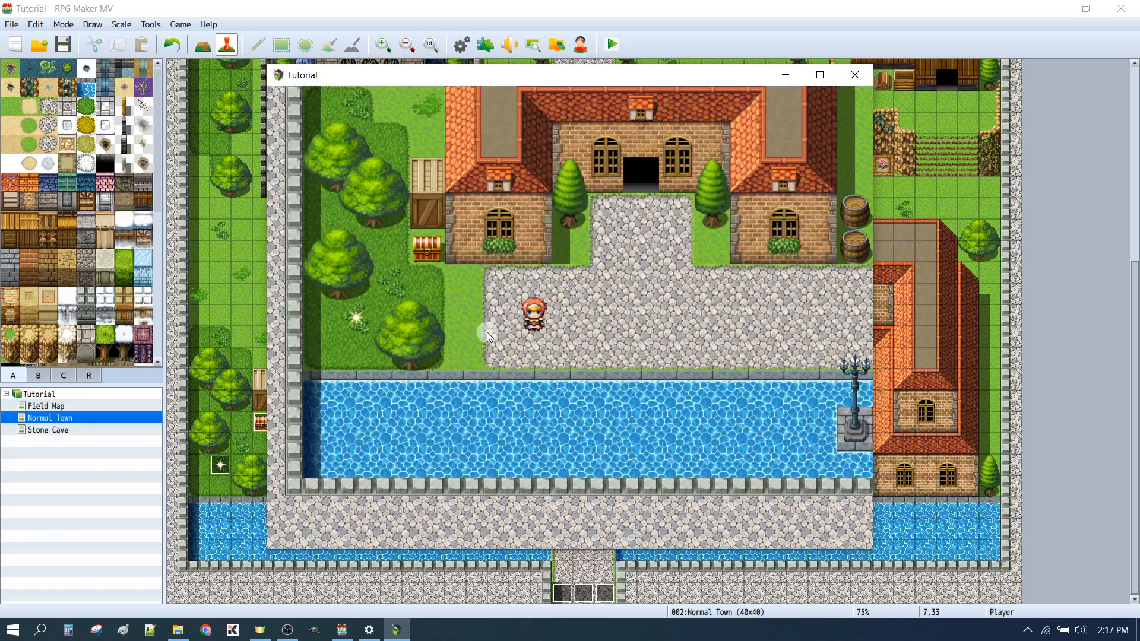
left_click(428, 251)
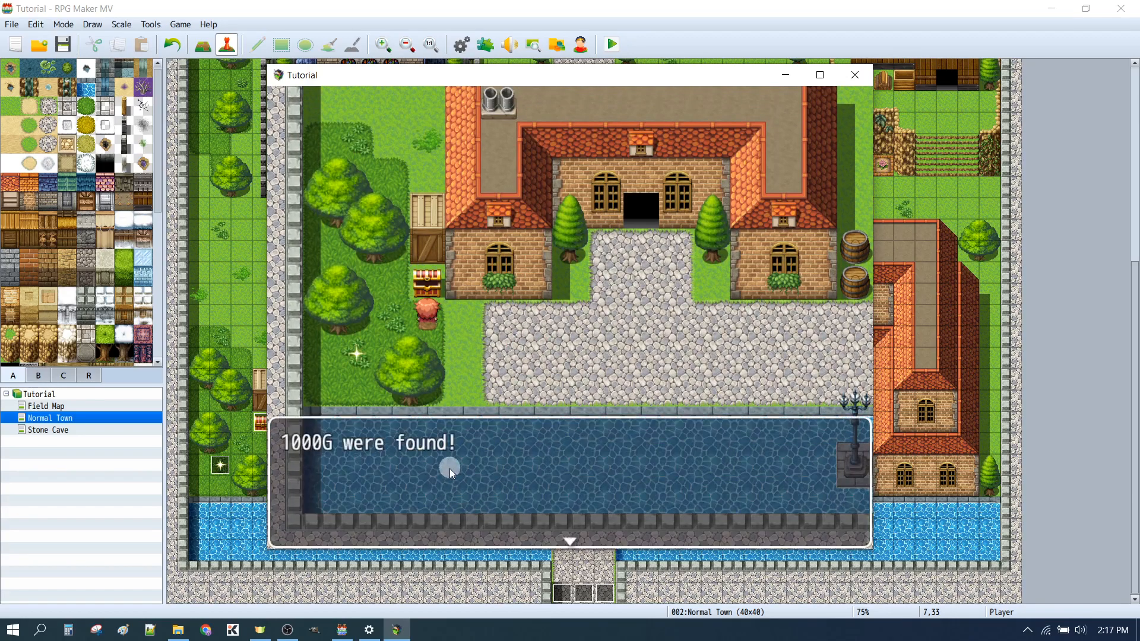
left_click(437, 475)
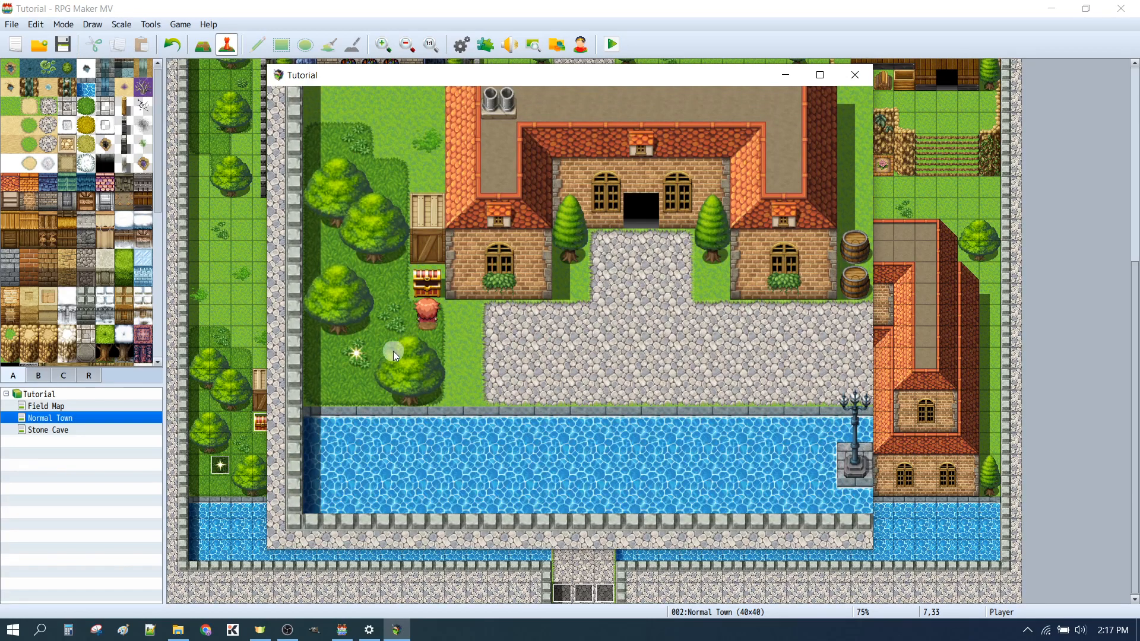
left_click(358, 353)
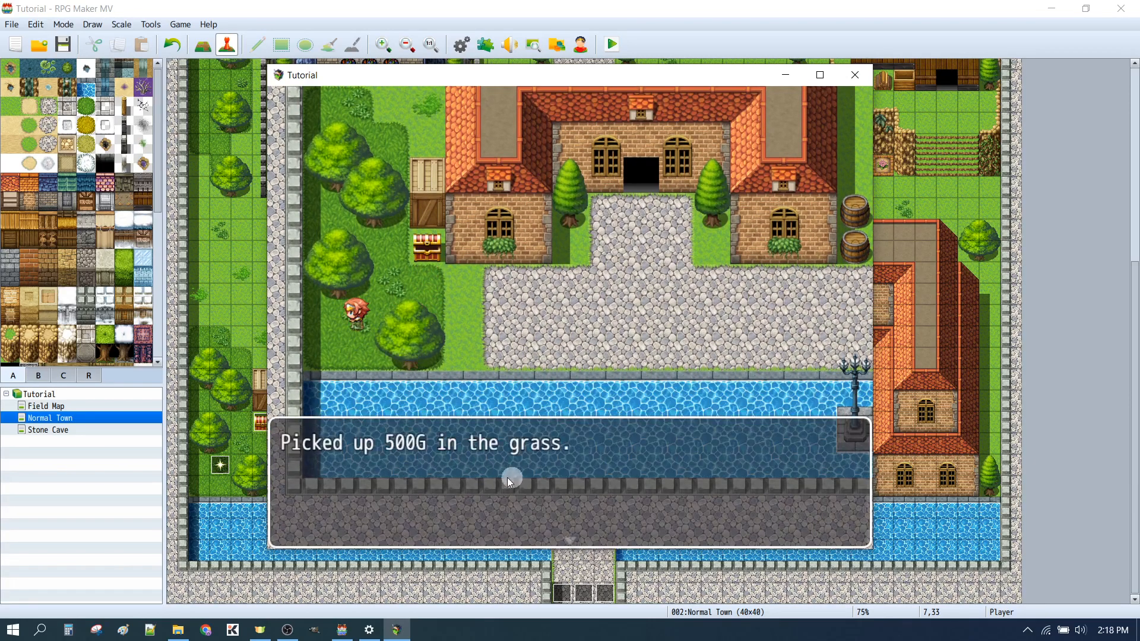
left_click(559, 470)
- Check the party's gold in the in-game menu and close the playtest
right_click(491, 346)
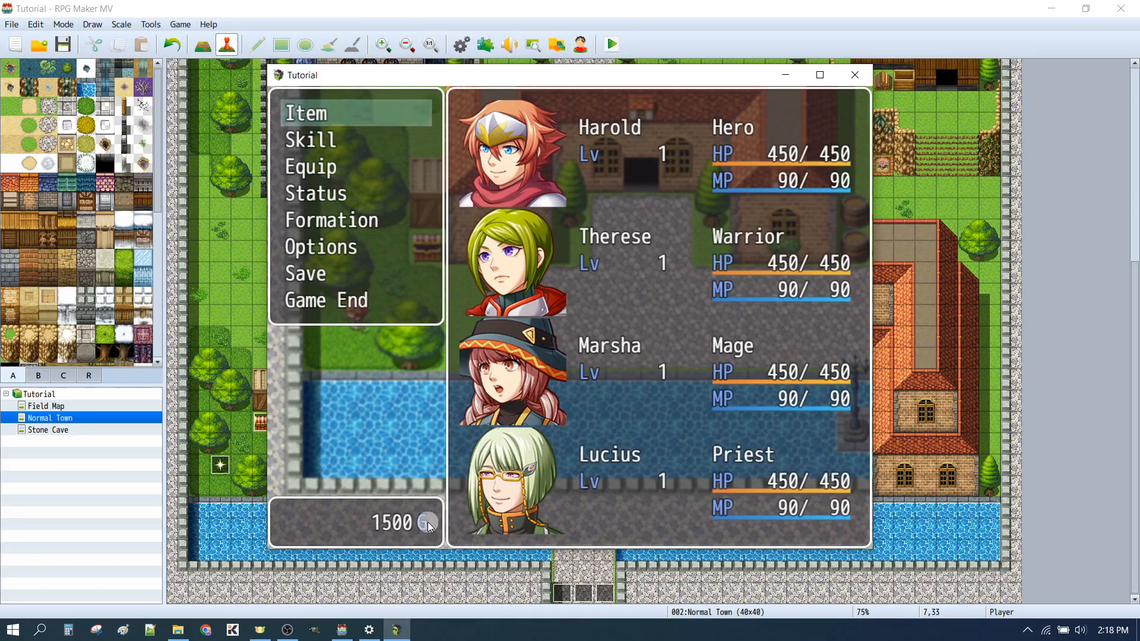
right_click(590, 363)
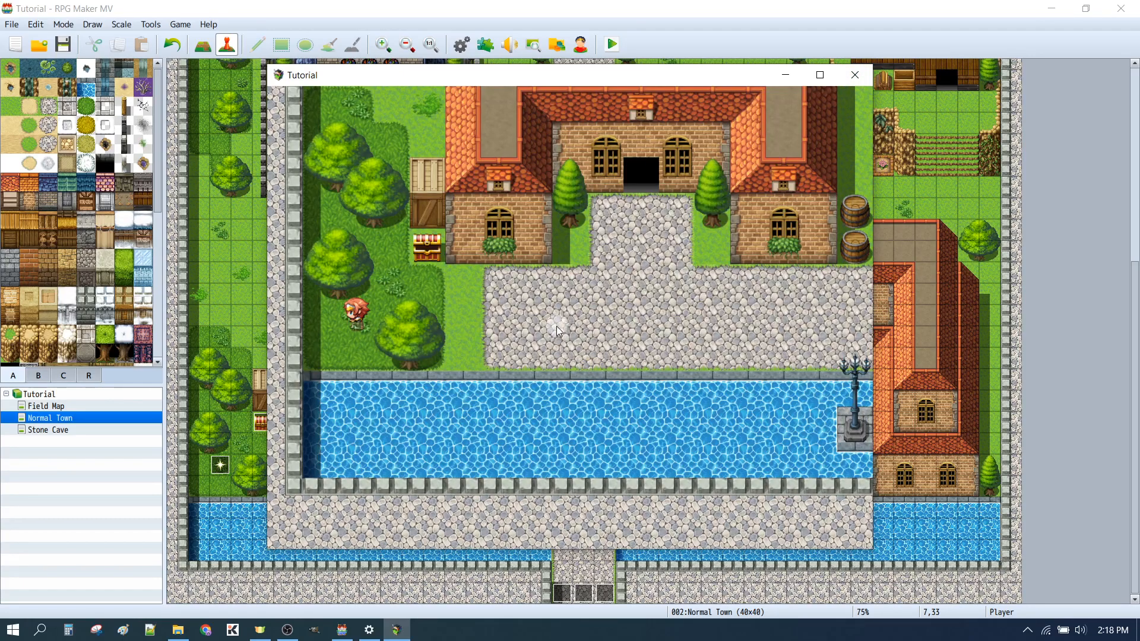
left_click(855, 75)
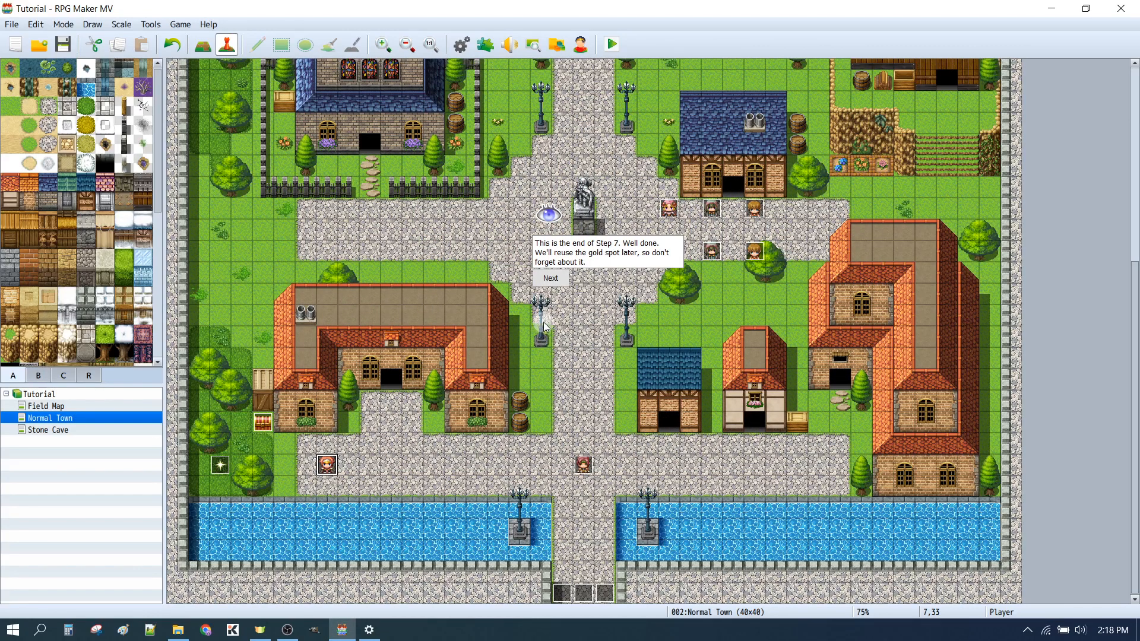
- Finish Step 7 of the tutorial and dismiss its closing notice
left_click(549, 278)
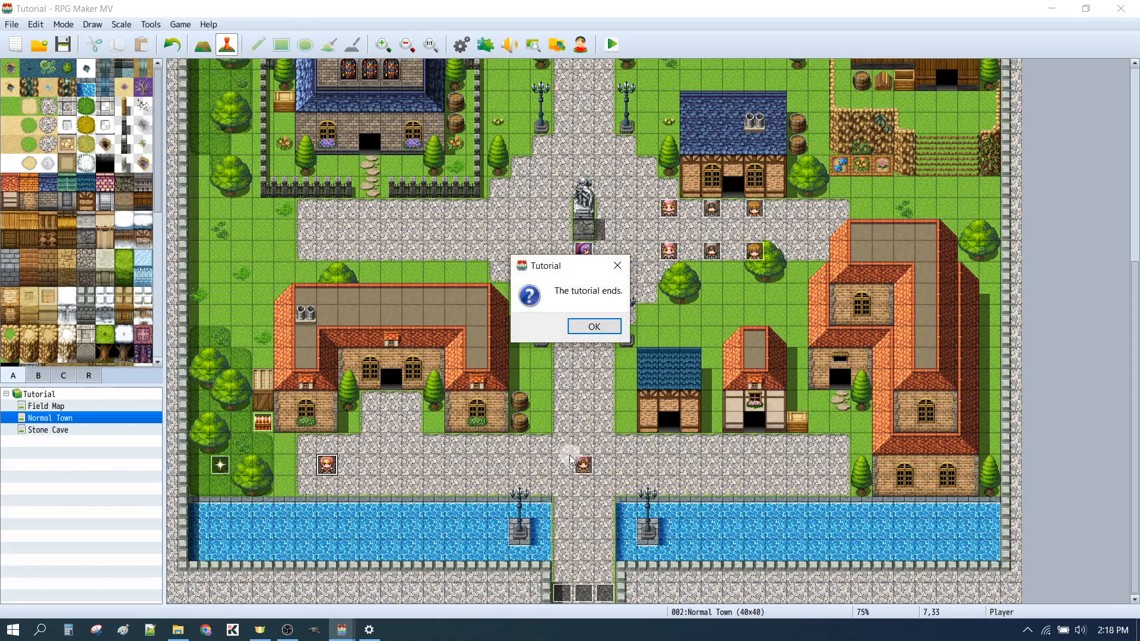
left_click(594, 326)
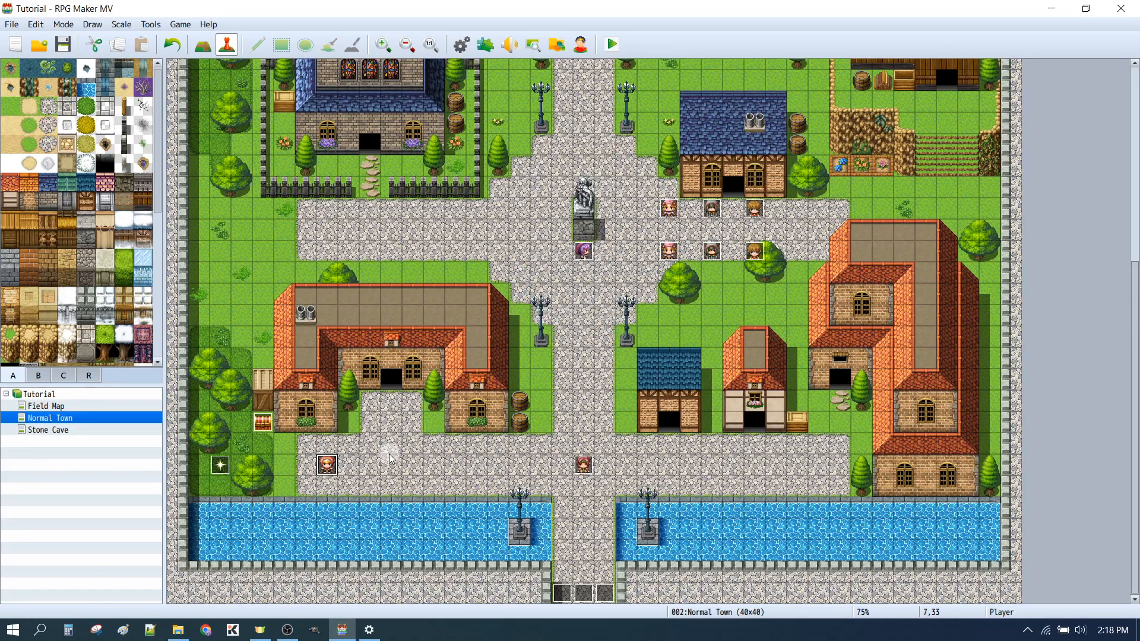